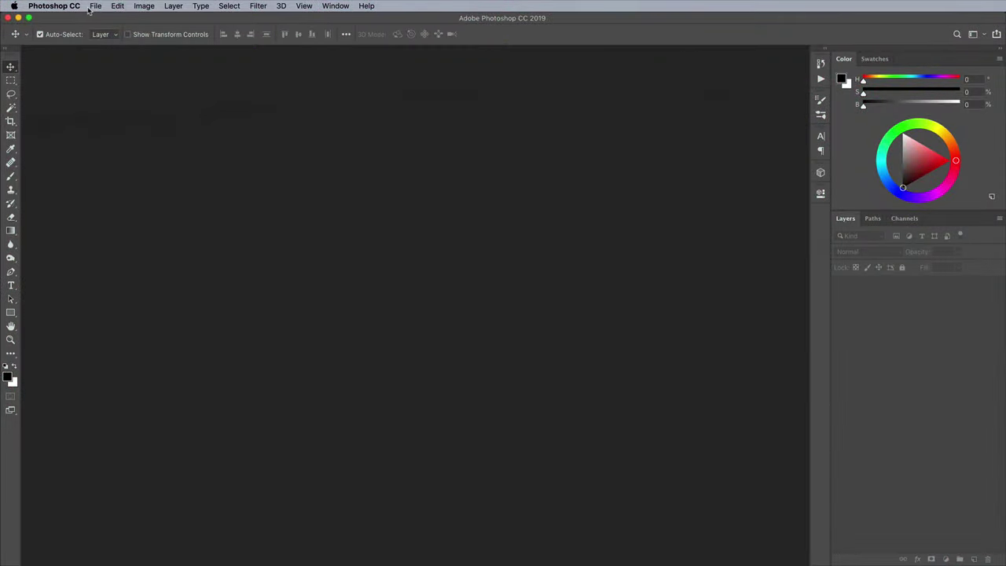
Create a new blank document 3000 pixels wide and 3000 pixels high
{"action": "left_click", "coordinate": [93, 6]}
{"action": "left_click", "coordinate": [98, 19]}
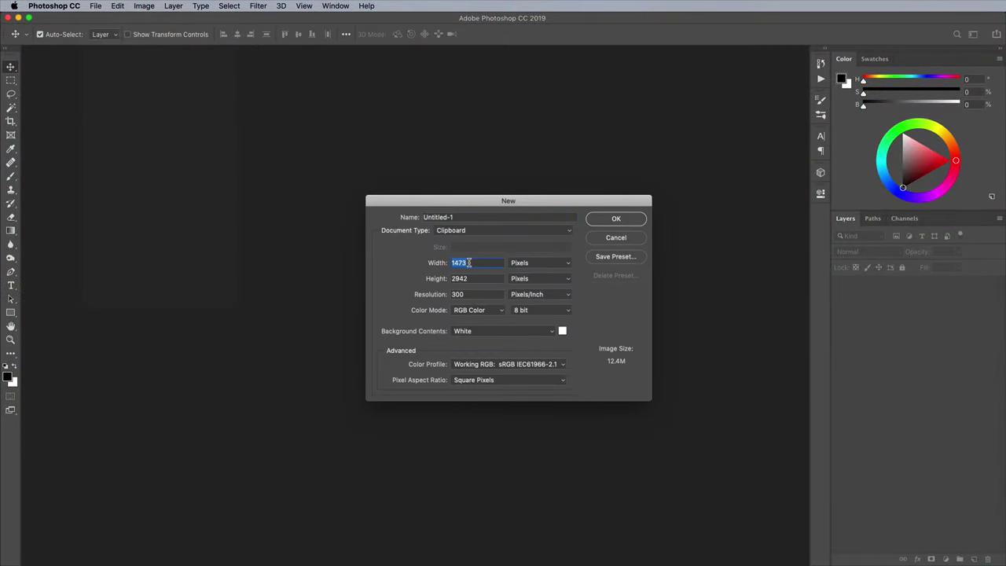
{"action": "type", "text": "3000"}
{"action": "key", "text": "Tab"}
{"action": "type", "text": "30"}
{"action": "left_click", "coordinate": [605, 222]}
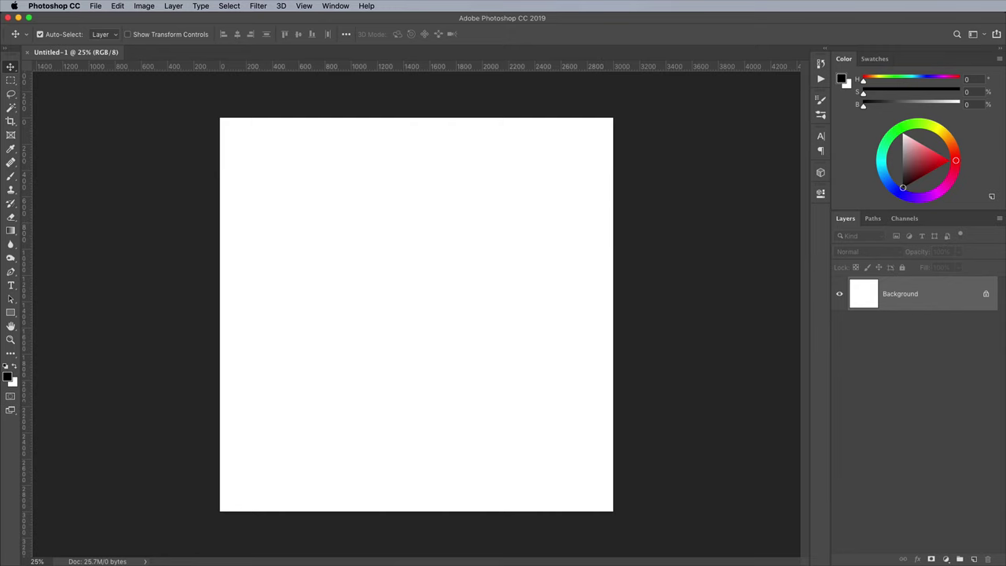
Open all ten flower PNG files from the desktop Vintage-Flower-Graphics folder in Photoshop
{"action": "key", "text": "F11"}
{"action": "double_click", "coordinate": [51, 47]}
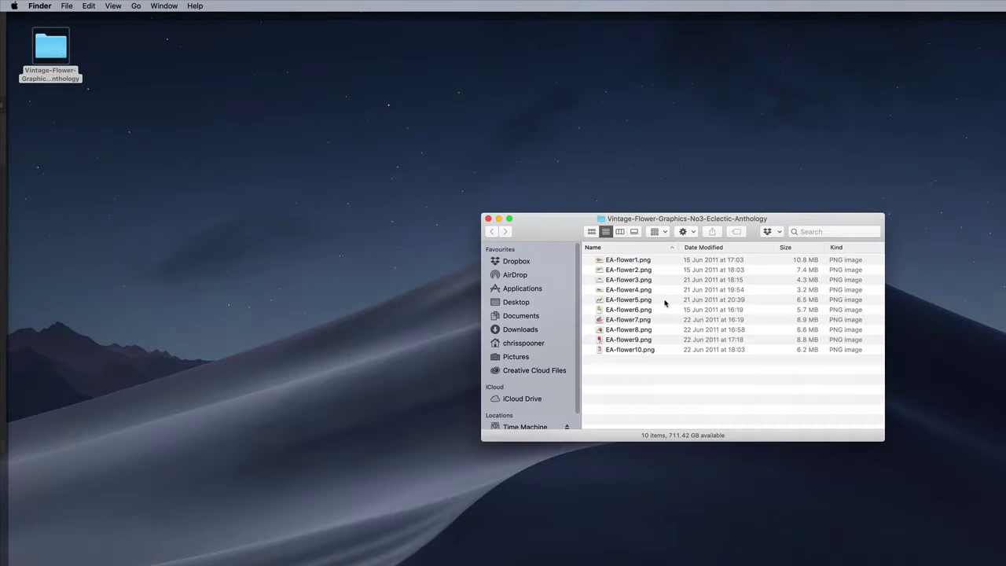
{"action": "left_click", "coordinate": [668, 305]}
{"action": "key", "text": "super+a"}
{"action": "right_click", "coordinate": [638, 297]}
{"action": "mouse_move", "coordinate": [668, 325]}
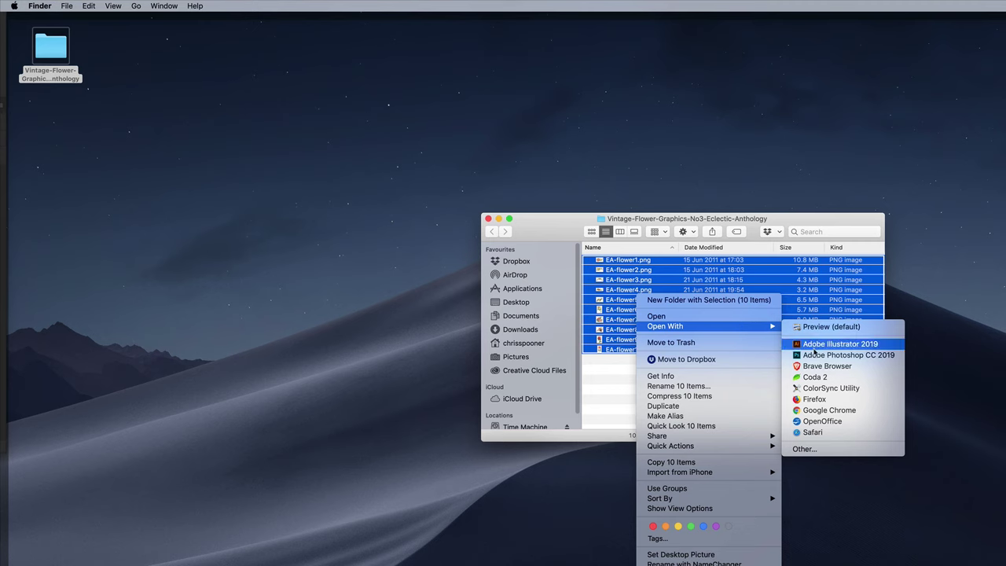
{"action": "left_click", "coordinate": [837, 353]}
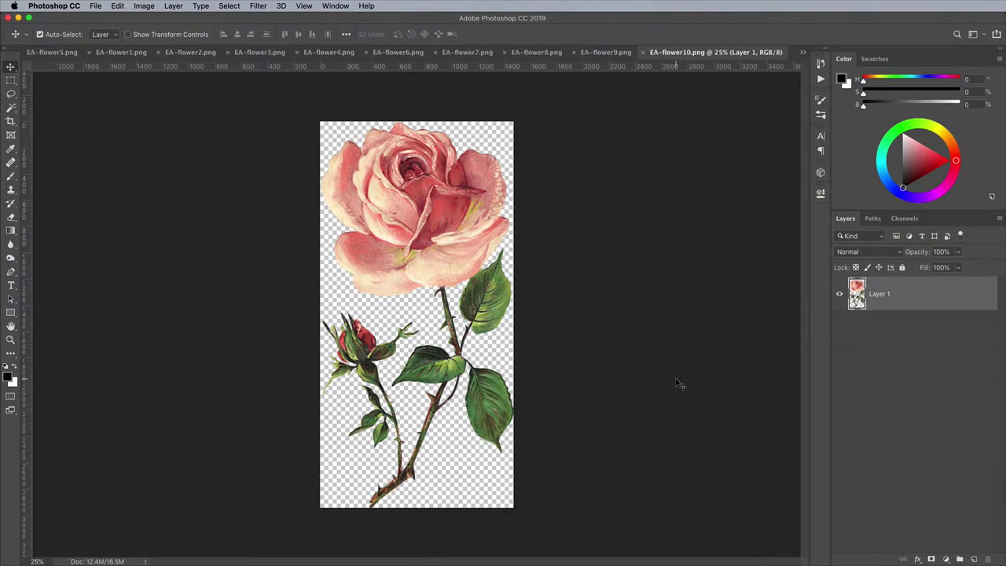
Copy the entire rose artwork from EA-flower10.png, close that file and paste it into Untitled-1
{"action": "left_click", "coordinate": [229, 6]}
{"action": "left_click", "coordinate": [228, 19]}
{"action": "left_click", "coordinate": [117, 6]}
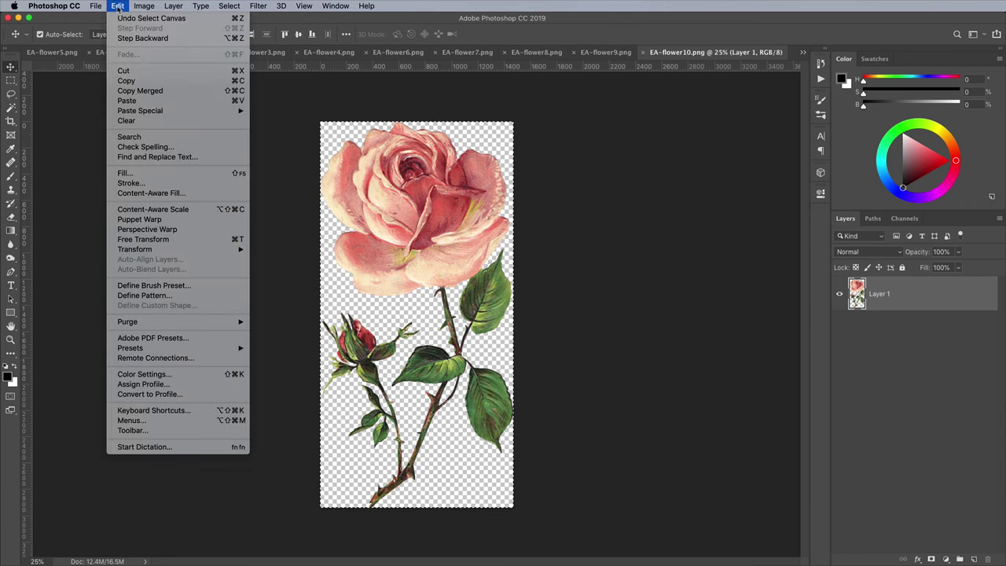
{"action": "left_click", "coordinate": [127, 80]}
{"action": "left_click", "coordinate": [643, 51]}
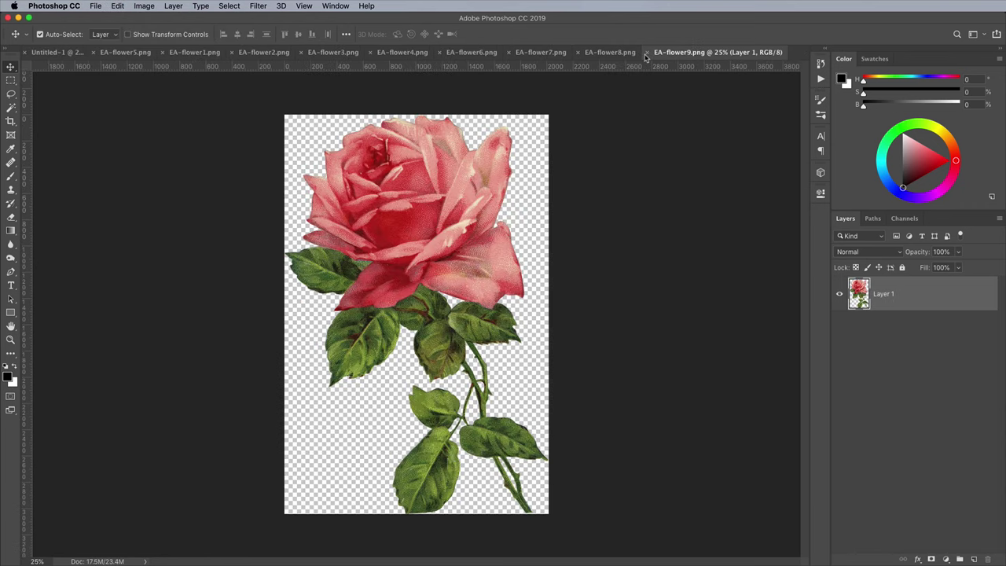
{"action": "left_click", "coordinate": [69, 52]}
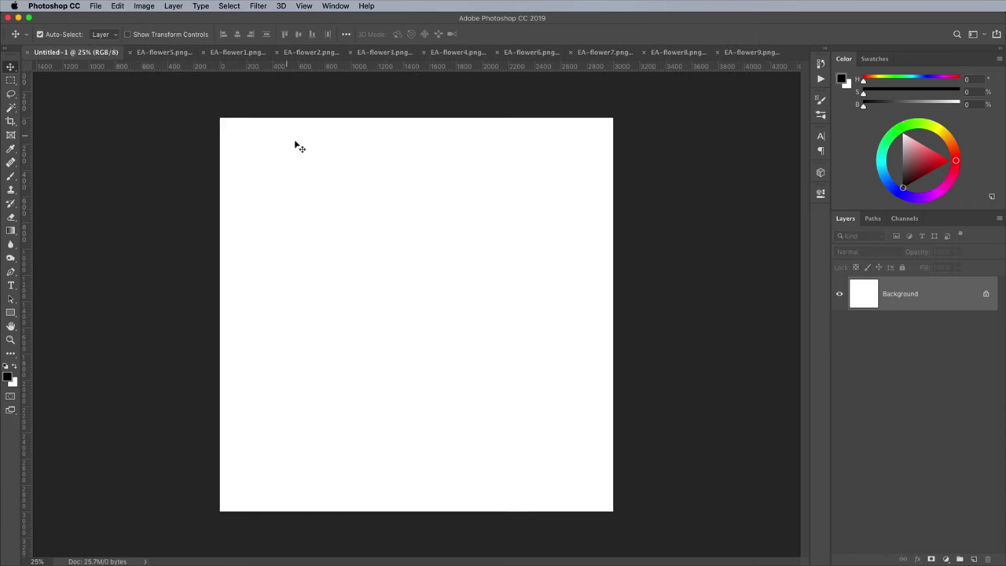
{"action": "key", "text": "super+v"}
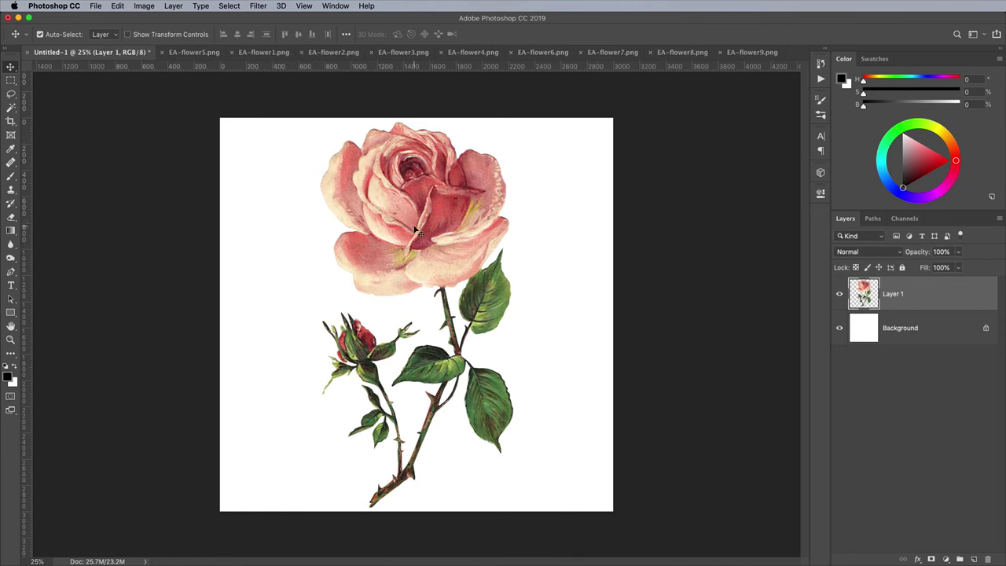
Scale the pasted rose to about 60%, rotate it counter-clockwise and place it in the lower-right area of the canvas
{"action": "key", "text": "super+t"}
{"action": "left_click_drag", "start_coordinate": [319, 122], "coordinate": [393, 267]}
{"action": "left_click_drag", "start_coordinate": [474, 318], "coordinate": [503, 374]}
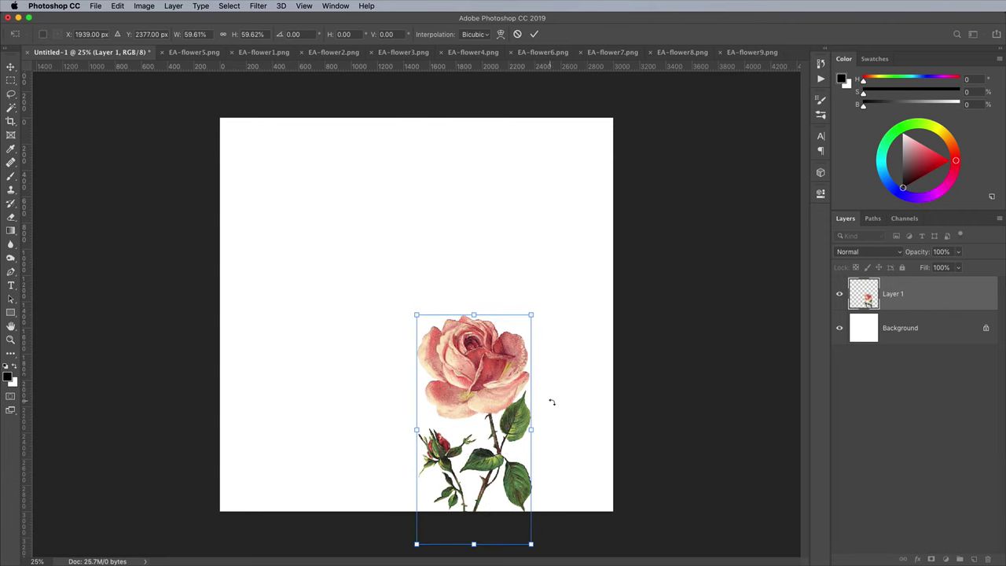
{"action": "left_click_drag", "start_coordinate": [552, 402], "coordinate": [513, 389]}
{"action": "left_click_drag", "start_coordinate": [415, 373], "coordinate": [439, 378]}
{"action": "key", "text": "Return"}
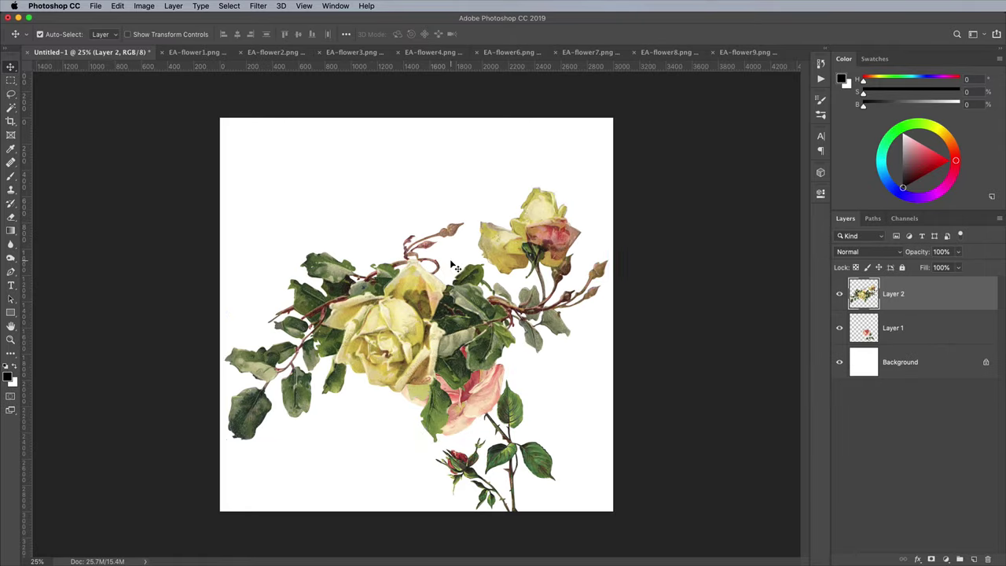
Scale down and rotate the pale yellow rose spray, placing it in the lower-left corner of the canvas
{"action": "key", "text": "ctrl+t"}
{"action": "left_click_drag", "start_coordinate": [408, 440], "coordinate": [329, 388]}
{"action": "left_click_drag", "start_coordinate": [462, 347], "coordinate": [368, 407]}
{"action": "left_click_drag", "start_coordinate": [308, 449], "coordinate": [343, 444]}
{"action": "left_click_drag", "start_coordinate": [416, 385], "coordinate": [443, 444]}
{"action": "left_click_drag", "start_coordinate": [330, 446], "coordinate": [337, 418]}
{"action": "key", "text": "Return"}
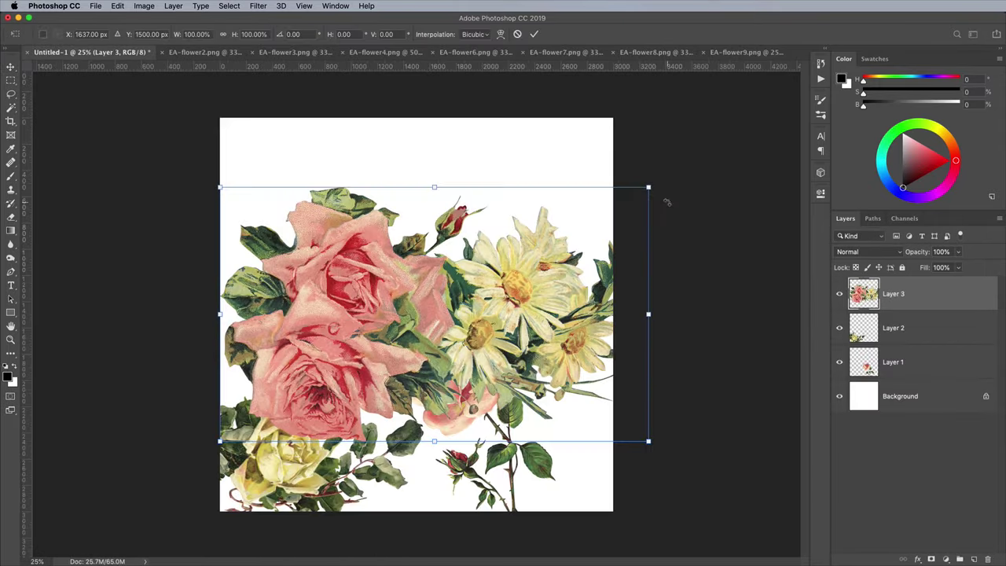
Scale the pink rose and daisy cluster to about 51%, rotate it about -172°, and place it in the canvas's upper-left corner
{"action": "left_click_drag", "start_coordinate": [665, 202], "coordinate": [285, 169]}
{"action": "left_click_drag", "start_coordinate": [274, 158], "coordinate": [276, 181]}
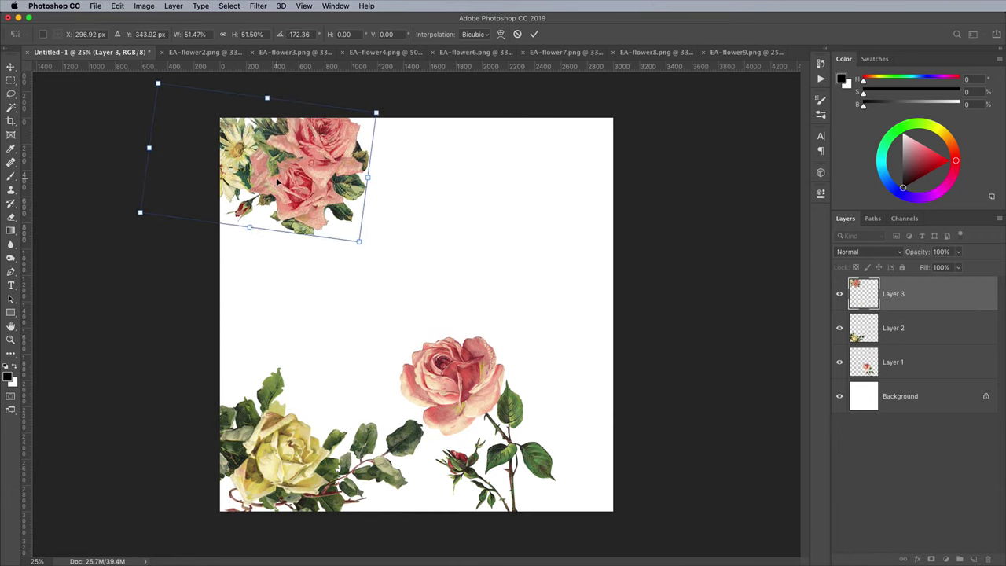
{"action": "key", "text": "Return"}
Bring the golden rose spray from EA-flower2.png into the composition, scaled down and rotated into the canvas's lower-right corner
{"action": "left_click", "coordinate": [205, 52]}
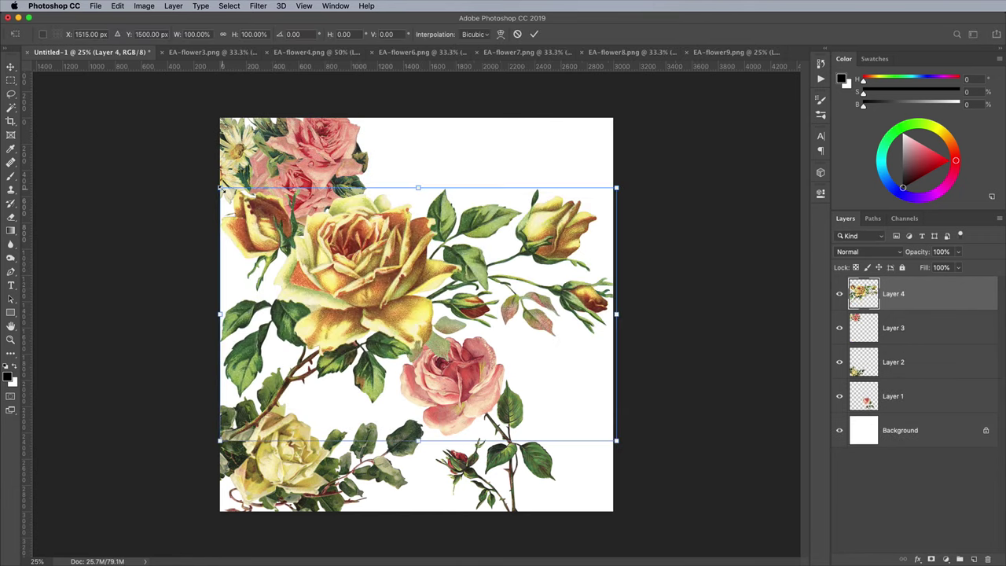
{"action": "left_click_drag", "start_coordinate": [220, 187], "coordinate": [389, 236]}
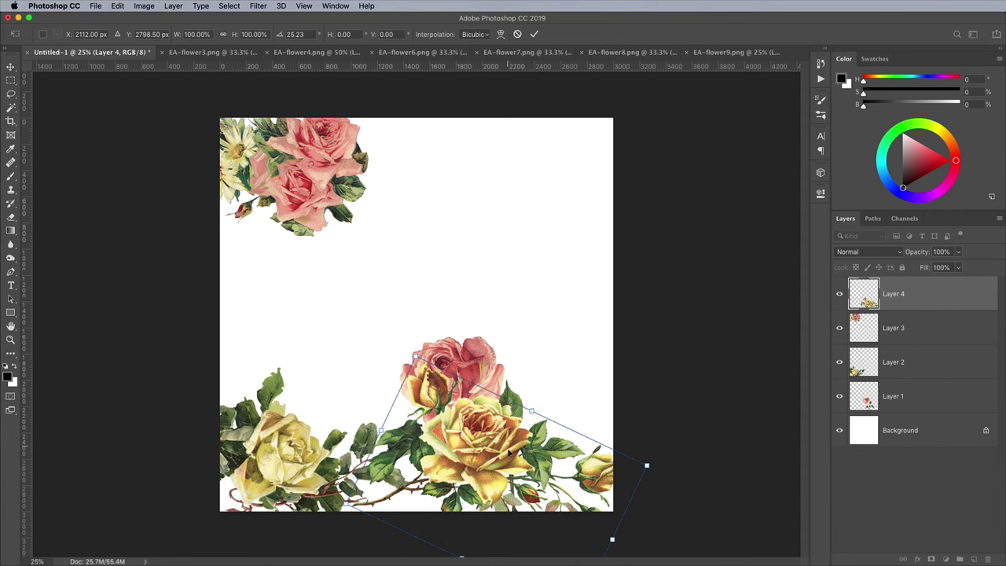
{"action": "left_click_drag", "start_coordinate": [503, 463], "coordinate": [527, 492]}
{"action": "left_click_drag", "start_coordinate": [669, 499], "coordinate": [637, 501]}
{"action": "left_click_drag", "start_coordinate": [590, 458], "coordinate": [569, 440]}
{"action": "left_click_drag", "start_coordinate": [564, 482], "coordinate": [556, 475]}
{"action": "key", "text": "Return"}
Shrink the single pink rose on Layer 1, flip it horizontally, rotate it and place it above the golden rose
{"action": "left_click_drag", "start_coordinate": [474, 390], "coordinate": [478, 386]}
{"action": "key", "text": "super+t"}
{"action": "left_click_drag", "start_coordinate": [403, 333], "coordinate": [417, 351]}
{"action": "mouse_move", "coordinate": [470, 378]}
{"action": "left_mouse_down"}
{"action": "mouse_move", "coordinate": [463, 371]}
{"action": "mouse_move", "coordinate": [469, 377]}
{"action": "left_mouse_up"}
{"action": "right_click", "coordinate": [470, 377]}
{"action": "left_click", "coordinate": [507, 493]}
{"action": "left_click_drag", "start_coordinate": [554, 492], "coordinate": [567, 396]}
{"action": "left_click_drag", "start_coordinate": [463, 401], "coordinate": [490, 391]}
{"action": "key", "text": "Return"}
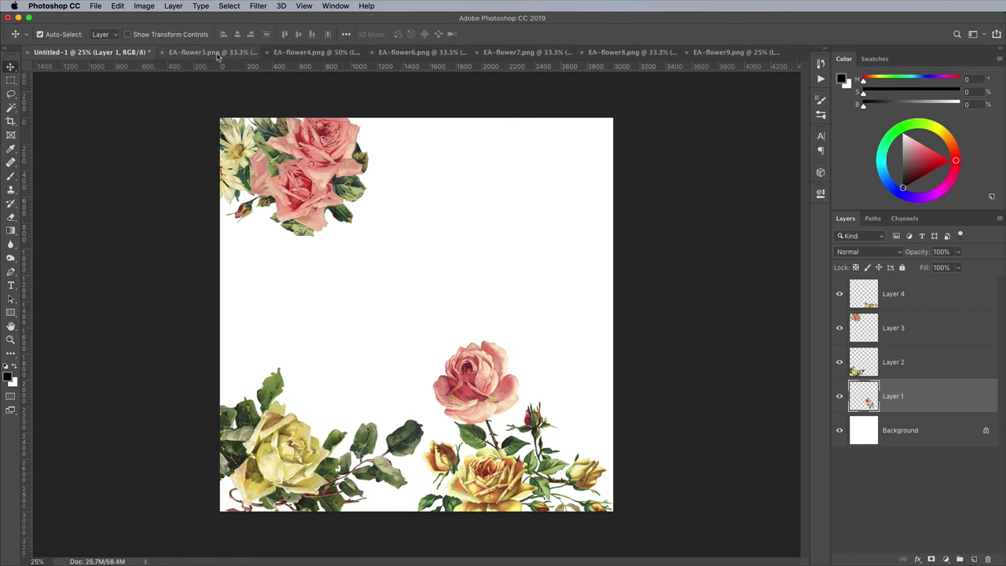
Copy the orange rose cluster into the composition and scale it down to sit at the middle of the canvas's upper edge
{"action": "left_click", "coordinate": [220, 52]}
{"action": "key", "text": "super+w"}
{"action": "left_click", "coordinate": [222, 52]}
{"action": "key", "text": "super+a"}
{"action": "key", "text": "super+c"}
{"action": "key", "text": "super+w"}
{"action": "key", "text": "super+v"}
{"action": "key", "text": "super+t"}
{"action": "left_click_drag", "start_coordinate": [492, 251], "coordinate": [366, 385]}
{"action": "mouse_move", "coordinate": [440, 332]}
{"action": "left_mouse_down"}
{"action": "mouse_move", "coordinate": [428, 167]}
{"action": "mouse_move", "coordinate": [464, 150]}
{"action": "mouse_move", "coordinate": [470, 157]}
{"action": "mouse_move", "coordinate": [457, 165]}
{"action": "left_mouse_up"}
{"action": "key", "text": "Return"}
Add the cream and coral rose cluster to the composition, scaled down and rotated into the canvas's upper-right corner
{"action": "left_click", "coordinate": [224, 53]}
{"action": "key", "text": "super+w"}
{"action": "key", "text": "super+v"}
{"action": "key", "text": "super+t"}
{"action": "left_click_drag", "start_coordinate": [527, 153], "coordinate": [449, 267]}
{"action": "left_click_drag", "start_coordinate": [457, 253], "coordinate": [284, 377]}
{"action": "left_click_drag", "start_coordinate": [404, 412], "coordinate": [422, 263]}
{"action": "key", "text": "Return"}
Add the cluster with two pink roses to the composition, placing it against the middle of the canvas's left edge
{"action": "left_click", "coordinate": [236, 51]}
{"action": "key", "text": "super+w"}
{"action": "key", "text": "super+v"}
{"action": "key", "text": "super+t"}
{"action": "left_click_drag", "start_coordinate": [372, 352], "coordinate": [297, 299]}
{"action": "mouse_move", "coordinate": [384, 314]}
{"action": "left_mouse_down"}
{"action": "mouse_move", "coordinate": [374, 272]}
{"action": "mouse_move", "coordinate": [355, 305]}
{"action": "mouse_move", "coordinate": [399, 305]}
{"action": "left_mouse_up"}
{"action": "key", "text": "Return"}
Close the remaining flower files and paste the large red rose, scaled down against the canvas's right edge
{"action": "left_click", "coordinate": [267, 52]}
{"action": "key", "text": "super+w"}
{"action": "left_click", "coordinate": [267, 51]}
{"action": "key", "text": "super+w"}
{"action": "key", "text": "super+v"}
{"action": "key", "text": "super+t"}
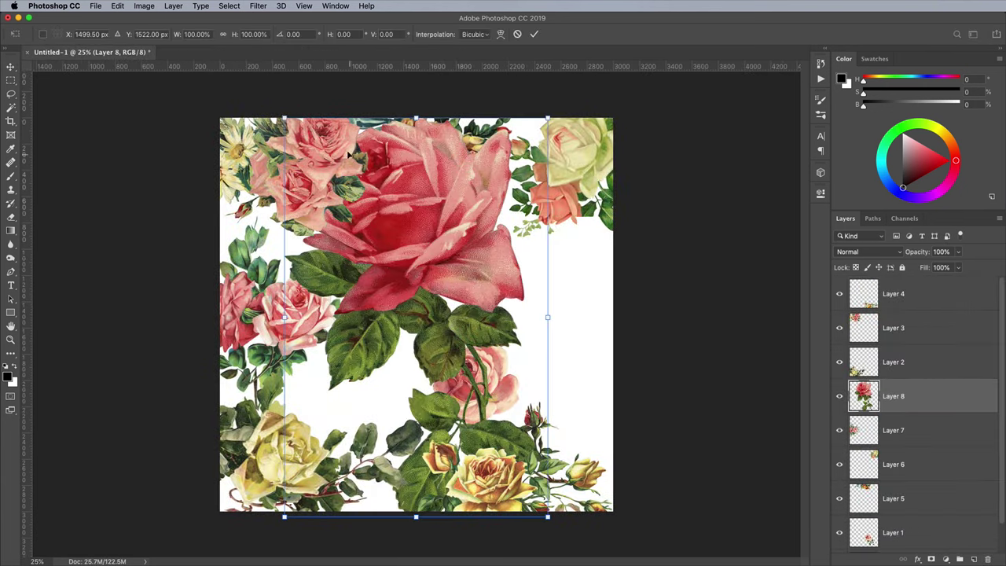
{"action": "left_click_drag", "start_coordinate": [284, 118], "coordinate": [362, 236]}
{"action": "left_click_drag", "start_coordinate": [418, 285], "coordinate": [571, 335]}
{"action": "key", "text": "Return"}
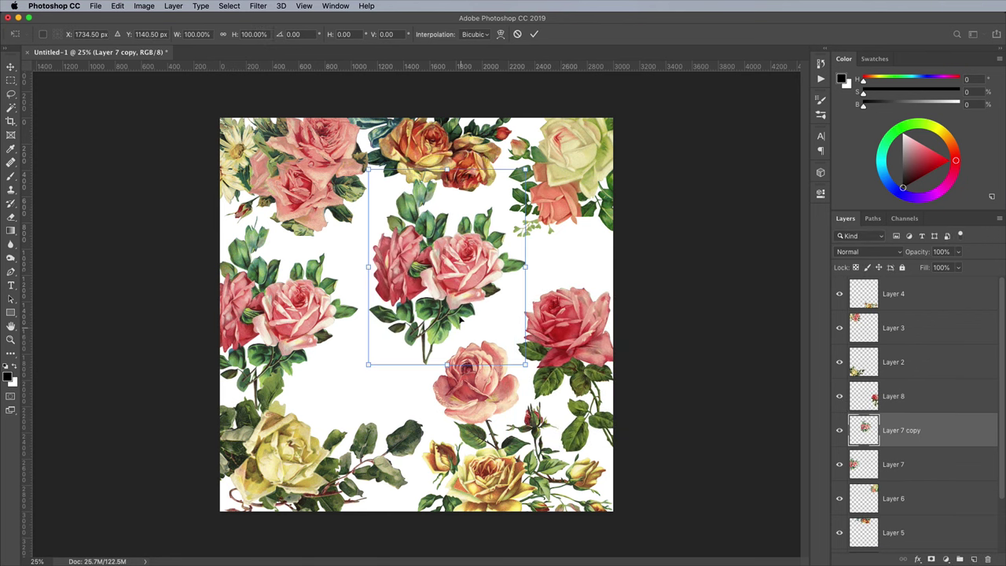
Position the duplicate of the two-rose pink cluster right of the canvas centre and rotate it to vary its angle
{"action": "left_click_drag", "start_coordinate": [449, 271], "coordinate": [458, 286]}
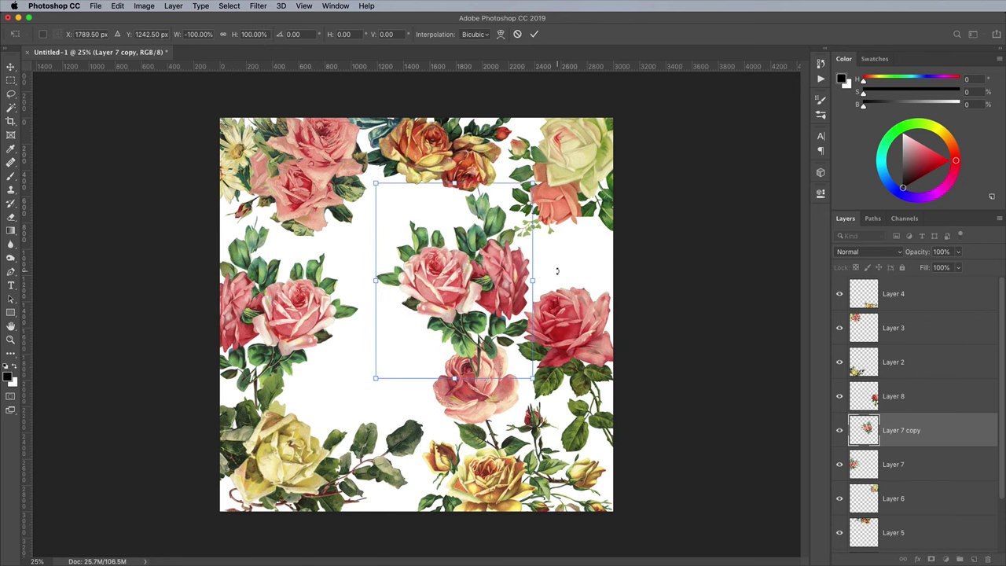
{"action": "left_click_drag", "start_coordinate": [557, 271], "coordinate": [556, 302]}
{"action": "left_click_drag", "start_coordinate": [558, 212], "coordinate": [548, 219]}
{"action": "left_click_drag", "start_coordinate": [480, 268], "coordinate": [488, 245]}
{"action": "right_click", "coordinate": [470, 285]}
{"action": "left_click", "coordinate": [514, 420]}
{"action": "left_click_drag", "start_coordinate": [491, 315], "coordinate": [523, 332]}
{"action": "left_click_drag", "start_coordinate": [587, 337], "coordinate": [538, 272]}
{"action": "key", "text": "Return"}
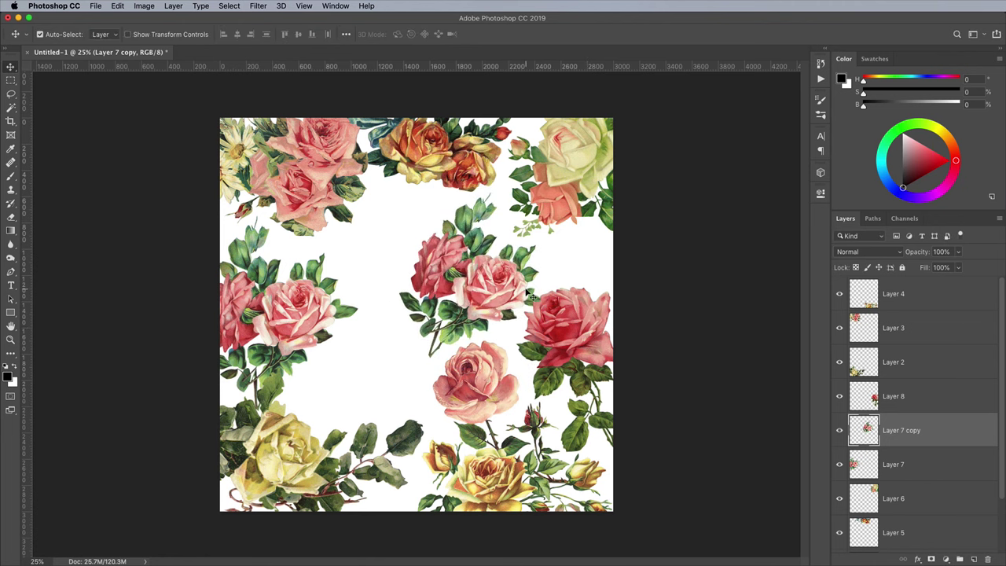
Duplicate the red rose into the gap left of centre, shrink it slightly and flip it horizontally
{"action": "left_click_drag", "start_coordinate": [573, 323], "coordinate": [389, 347]}
{"action": "key", "text": "super+t"}
{"action": "left_click_drag", "start_coordinate": [444, 303], "coordinate": [431, 327]}
{"action": "right_click", "coordinate": [396, 357]}
{"action": "left_click", "coordinate": [440, 492]}
{"action": "left_click_drag", "start_coordinate": [394, 367], "coordinate": [379, 380]}
{"action": "key", "text": "Return"}
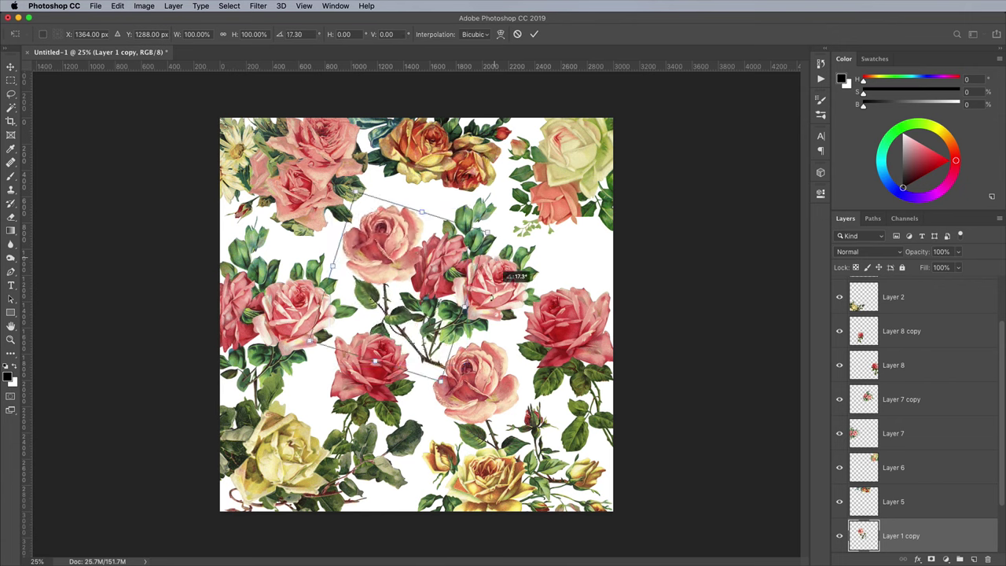
Rotate, shrink and horizontally flip the duplicate of the single pink rose, placing it in the upper-centre gap
{"action": "left_click_drag", "start_coordinate": [440, 197], "coordinate": [397, 211]}
{"action": "right_click", "coordinate": [396, 243]}
{"action": "left_click", "coordinate": [432, 368]}
{"action": "left_click_drag", "start_coordinate": [370, 330], "coordinate": [397, 256]}
{"action": "key", "text": "Return"}
Shrink, rotate and reposition the duplicated two-rose pink cluster, and move its layer directly above Background
{"action": "left_click_drag", "start_coordinate": [476, 277], "coordinate": [488, 274]}
{"action": "key", "text": "super+t"}
{"action": "left_click_drag", "start_coordinate": [408, 192], "coordinate": [420, 204]}
{"action": "key", "text": "Return"}
{"action": "key", "text": "super+t"}
{"action": "left_click_drag", "start_coordinate": [563, 274], "coordinate": [557, 245]}
{"action": "left_click_drag", "start_coordinate": [501, 267], "coordinate": [508, 271]}
{"action": "key", "text": "Return"}
{"action": "left_click_drag", "start_coordinate": [950, 403], "coordinate": [934, 510]}
Adjust the size and angle of the duplicated single pink rose and move it up within the upper-centre gap
{"action": "left_click", "coordinate": [396, 255]}
{"action": "key", "text": "super+t"}
{"action": "left_click_drag", "start_coordinate": [453, 258], "coordinate": [451, 250]}
{"action": "left_click_drag", "start_coordinate": [390, 244], "coordinate": [424, 205]}
{"action": "key", "text": "Return"}
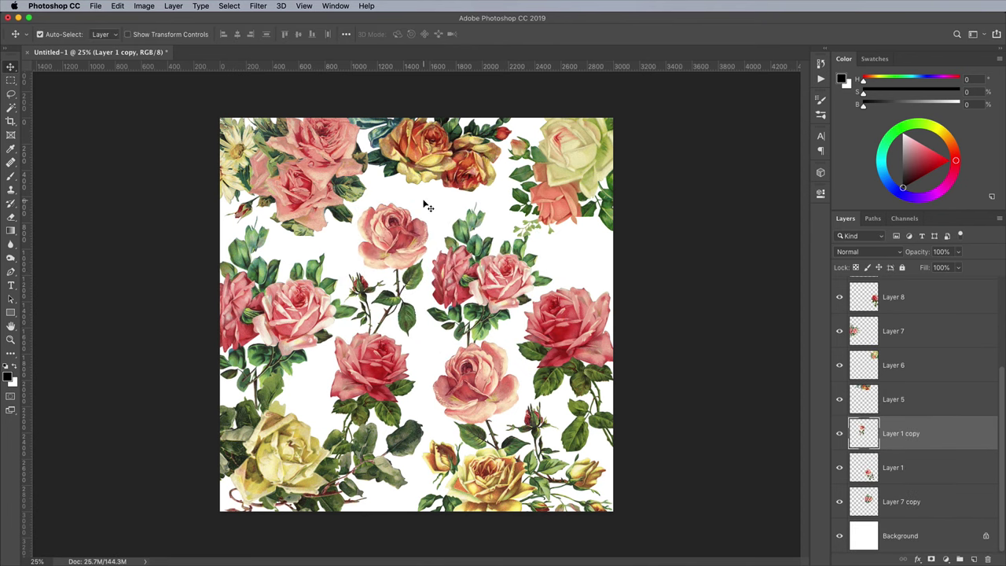
Group all the flower layers from Layer 4 down to Layer 7 copy
{"action": "scroll", "coordinate": [963, 371], "scroll_direction": "up", "scroll_amount": 3}
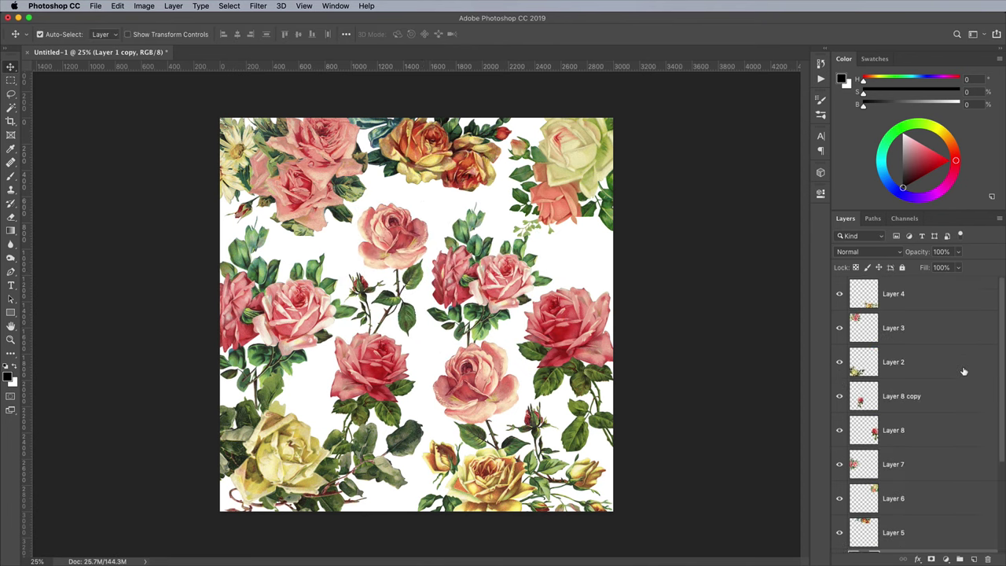
{"action": "left_click", "coordinate": [944, 297]}
{"action": "scroll", "coordinate": [936, 355], "scroll_direction": "down", "scroll_amount": 3}
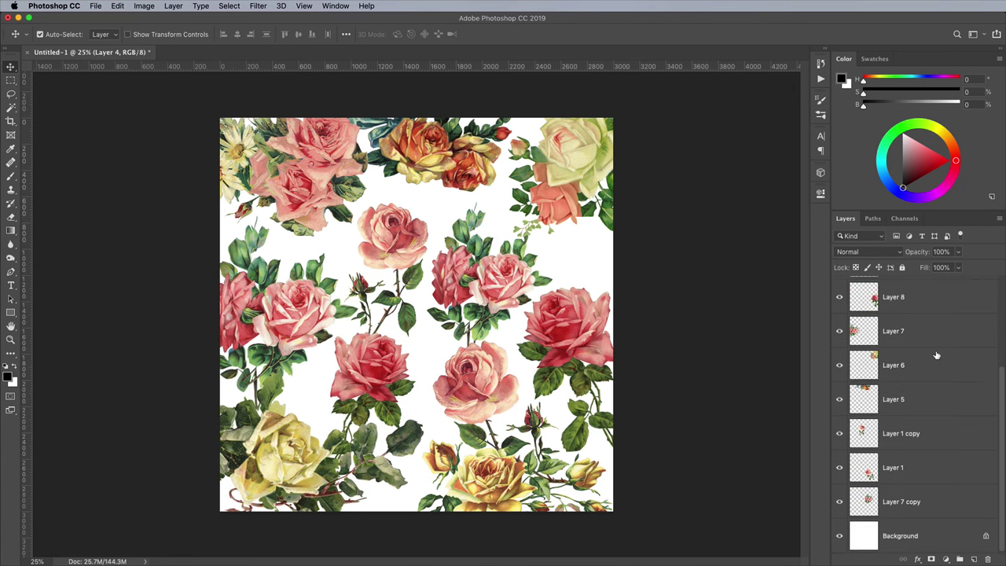
{"action": "left_click", "coordinate": [952, 503], "text": "shift"}
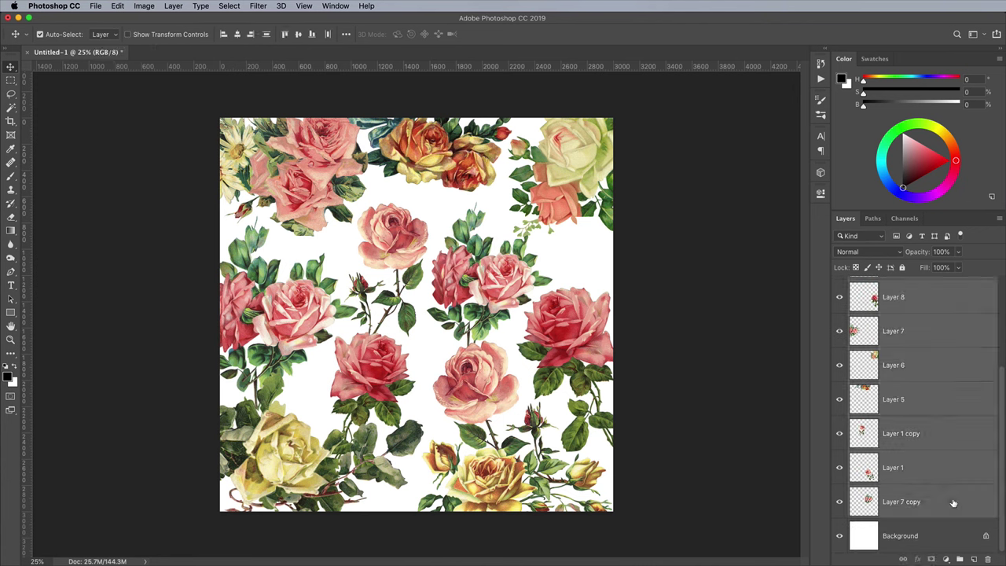
{"action": "key", "text": "super+g"}
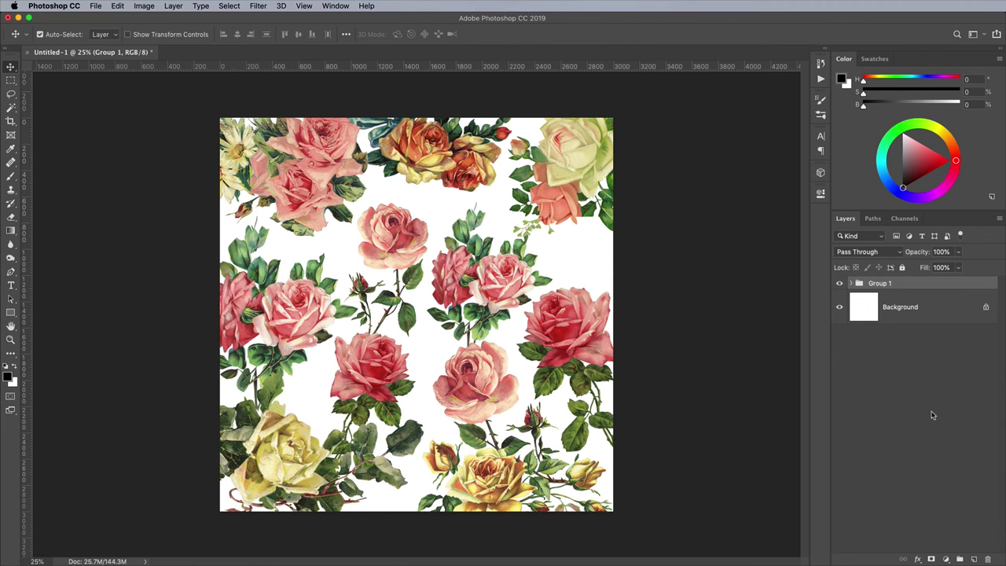
Fill the Background layer with the dark blue #162d3b sampled from the flower artwork
{"action": "left_click", "coordinate": [920, 315]}
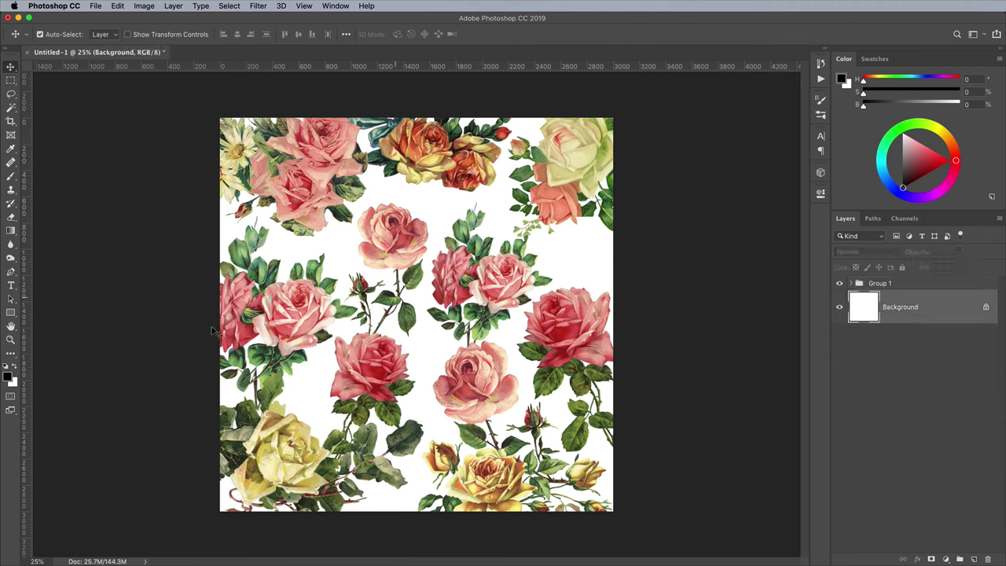
{"action": "left_click", "coordinate": [9, 377]}
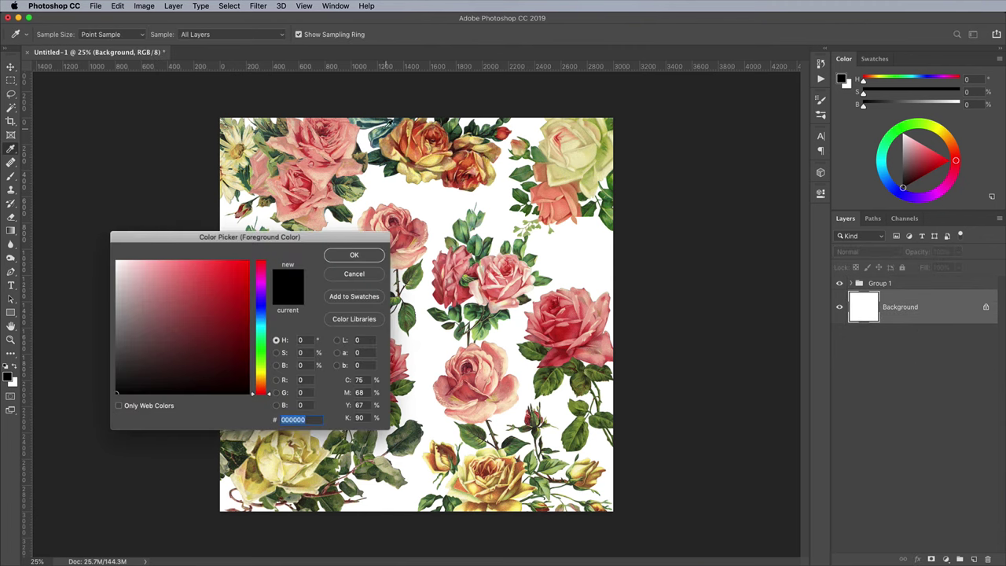
{"action": "left_click_drag", "start_coordinate": [383, 122], "coordinate": [389, 131]}
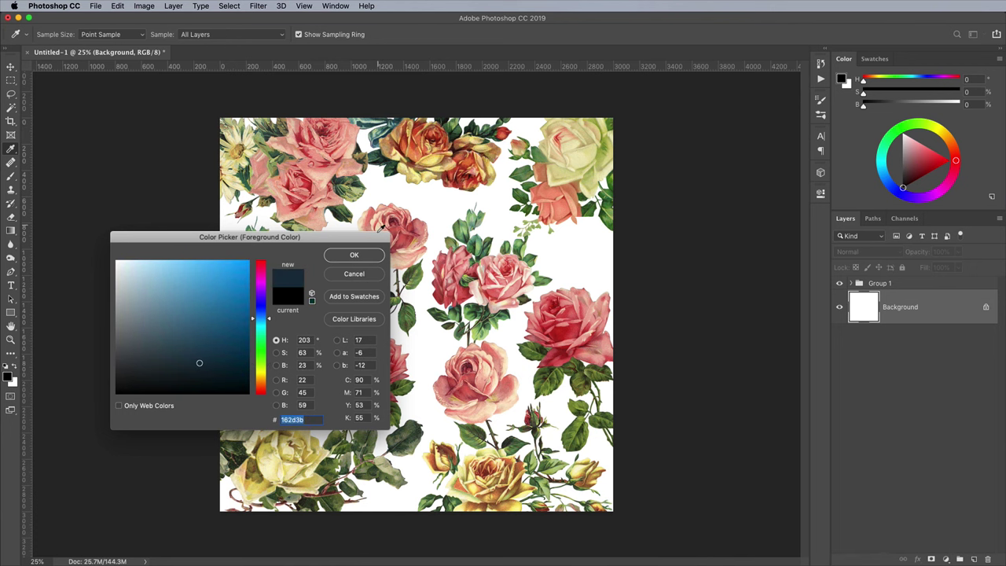
{"action": "left_click", "coordinate": [372, 262]}
{"action": "key", "text": "alt+BackSpace"}
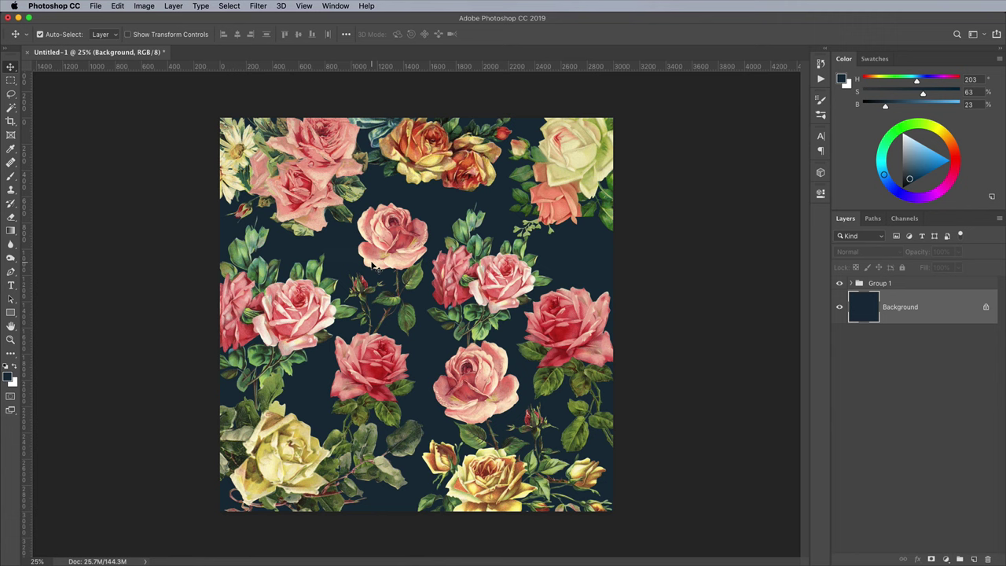
Add the text "BLOOM" in white near the canvas centre and move its layer above Group 1
{"action": "left_click", "coordinate": [11, 286]}
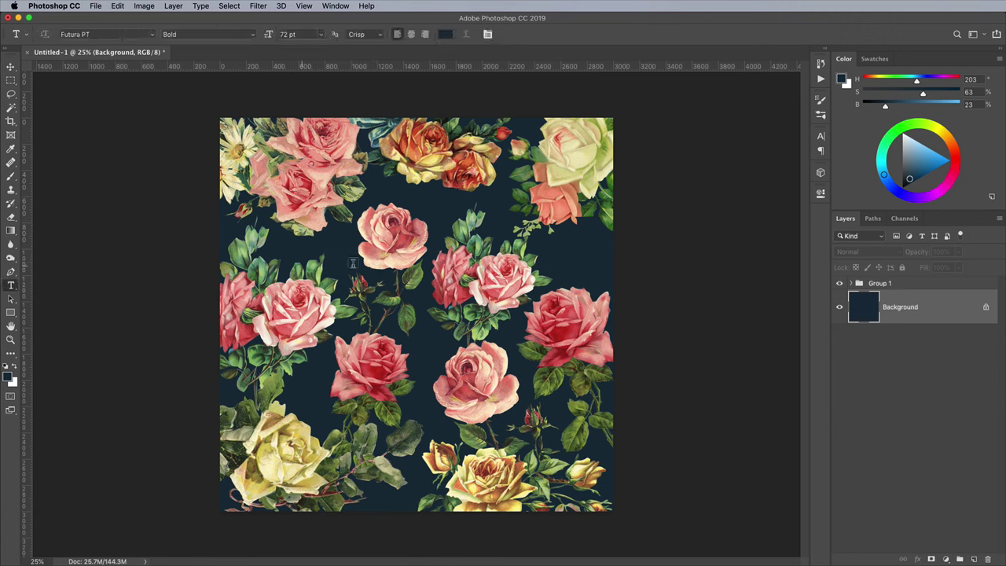
{"action": "left_click", "coordinate": [360, 292]}
{"action": "key", "text": "BackSpace"}
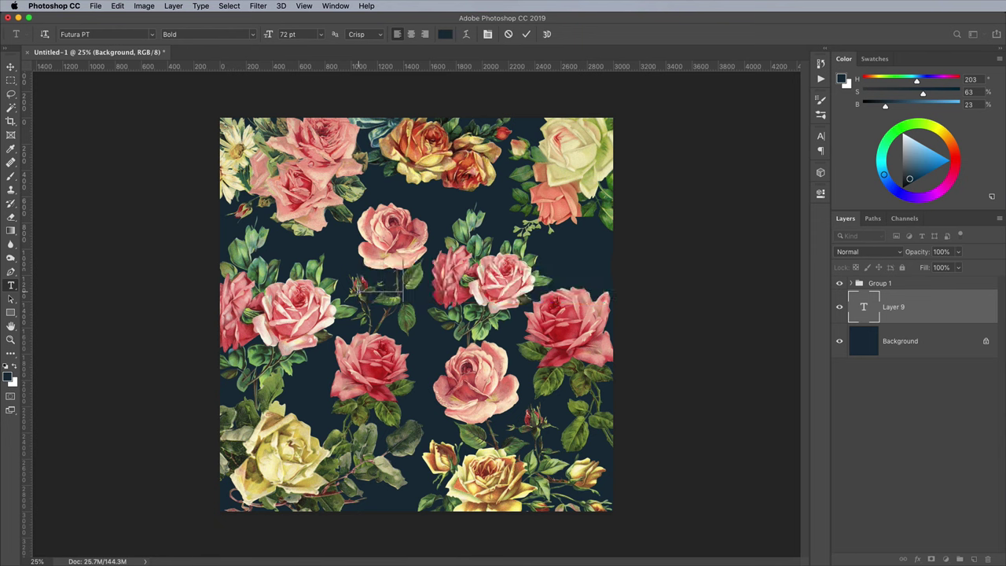
{"action": "key", "text": "super+a"}
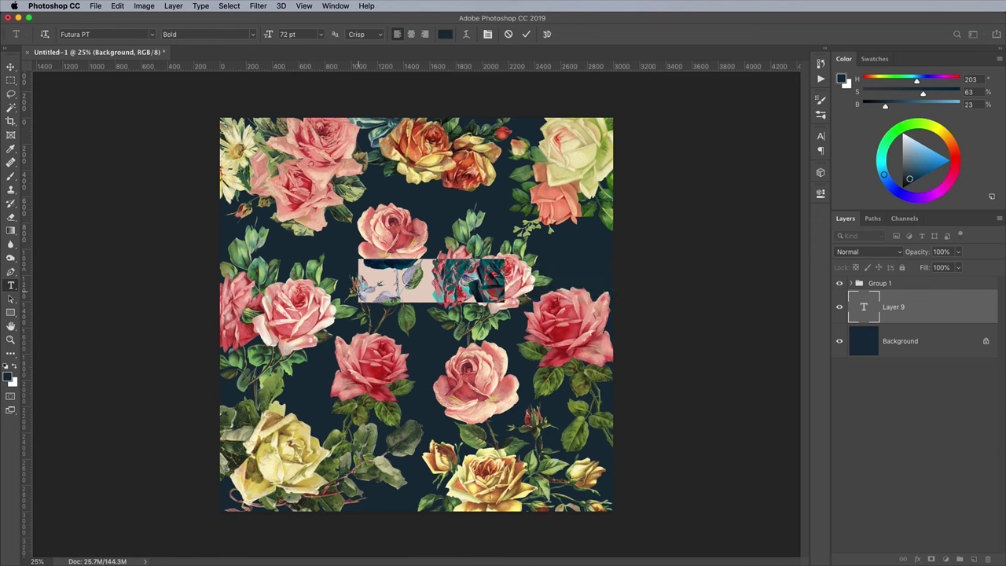
{"action": "left_click", "coordinate": [15, 368]}
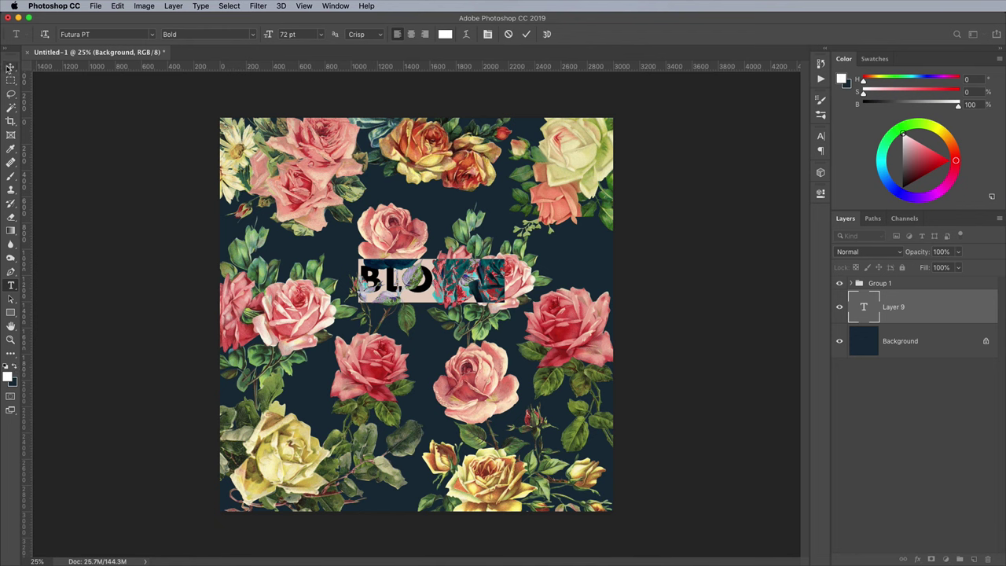
{"action": "left_click", "coordinate": [10, 66]}
{"action": "left_click_drag", "start_coordinate": [954, 307], "coordinate": [954, 280]}
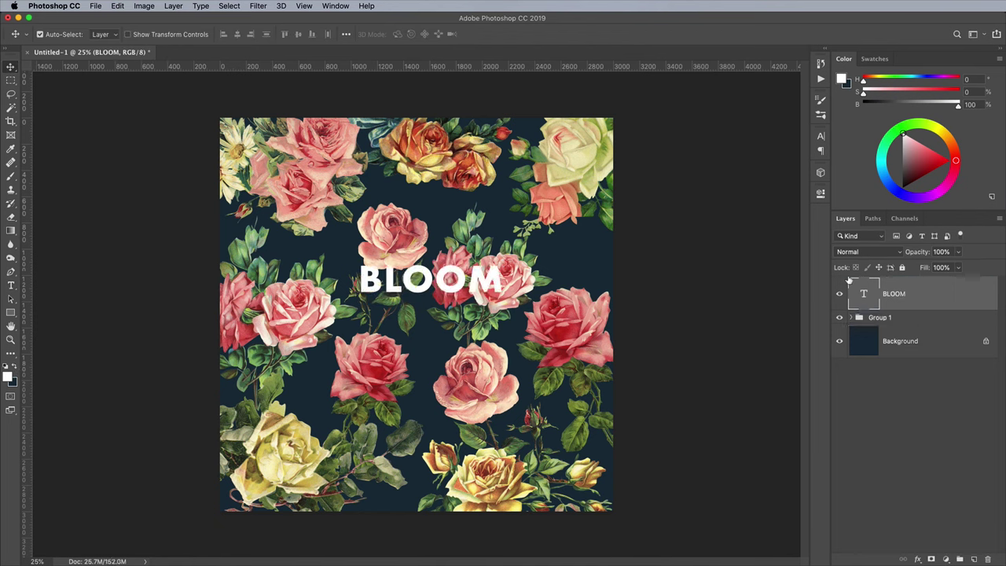
Scale the BLOOM text up until it is slightly wider than the canvas
{"action": "key", "text": "super+t"}
{"action": "left_click_drag", "start_coordinate": [357, 260], "coordinate": [166, 172]}
{"action": "key", "text": "Return"}
Break the text into the two lines BLO and OM and right-align them
{"action": "key", "text": "t"}
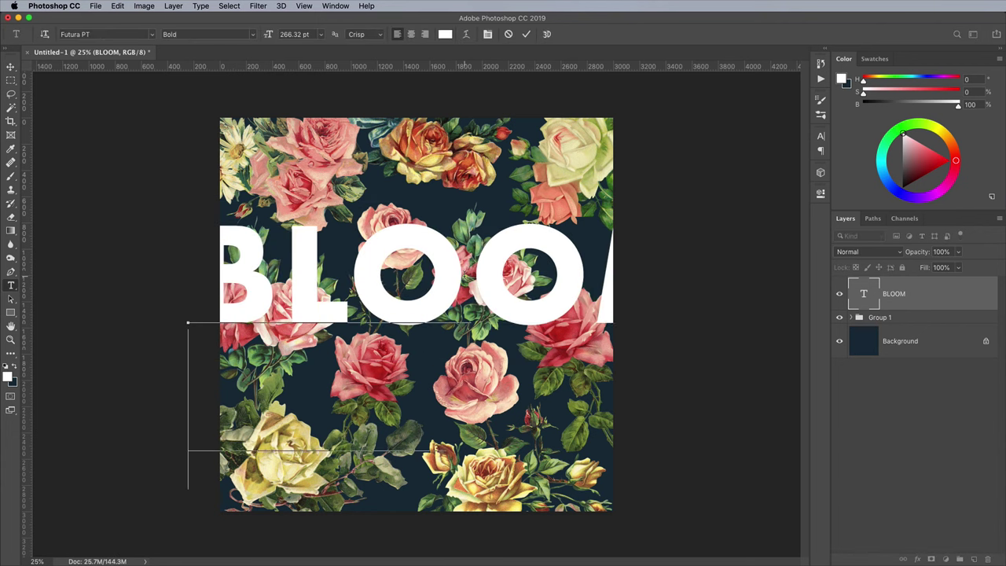
{"action": "left_click", "coordinate": [464, 277]}
{"action": "key", "text": "Return"}
{"action": "key", "text": "super+a"}
{"action": "left_click", "coordinate": [425, 35]}
Move the two-line text onto the centre of the canvas and enlarge it slightly
{"action": "left_click", "coordinate": [10, 67]}
{"action": "key", "text": "super+t"}
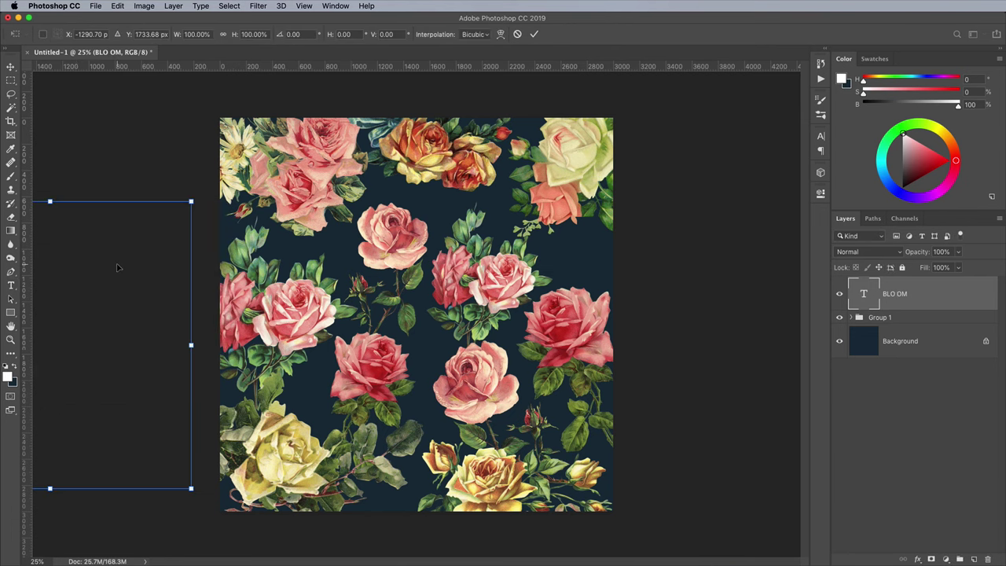
{"action": "left_click_drag", "start_coordinate": [118, 268], "coordinate": [430, 244]}
{"action": "left_click_drag", "start_coordinate": [275, 171], "coordinate": [264, 161]}
{"action": "key", "text": "Return"}
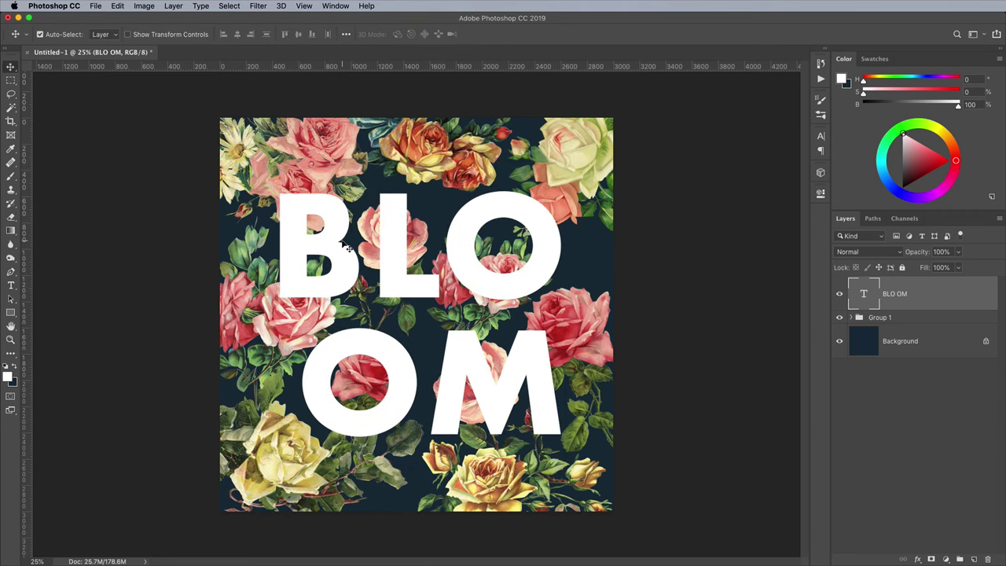
Hide the text and Background layers and merge the visible flowers of Group 1 into a new layer, keeping the group
{"action": "left_click", "coordinate": [838, 294]}
{"action": "left_click", "coordinate": [840, 341]}
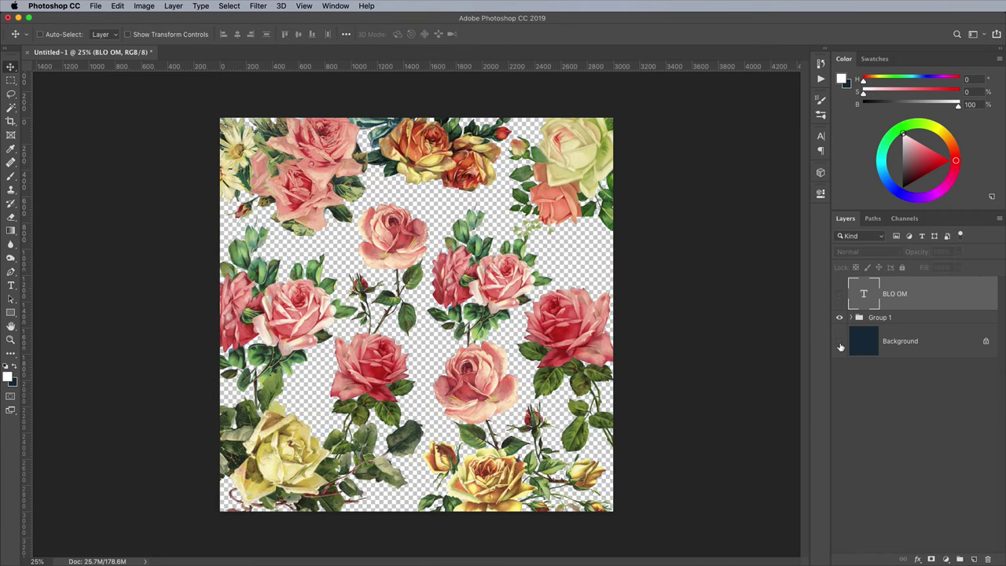
{"action": "left_click", "coordinate": [919, 320]}
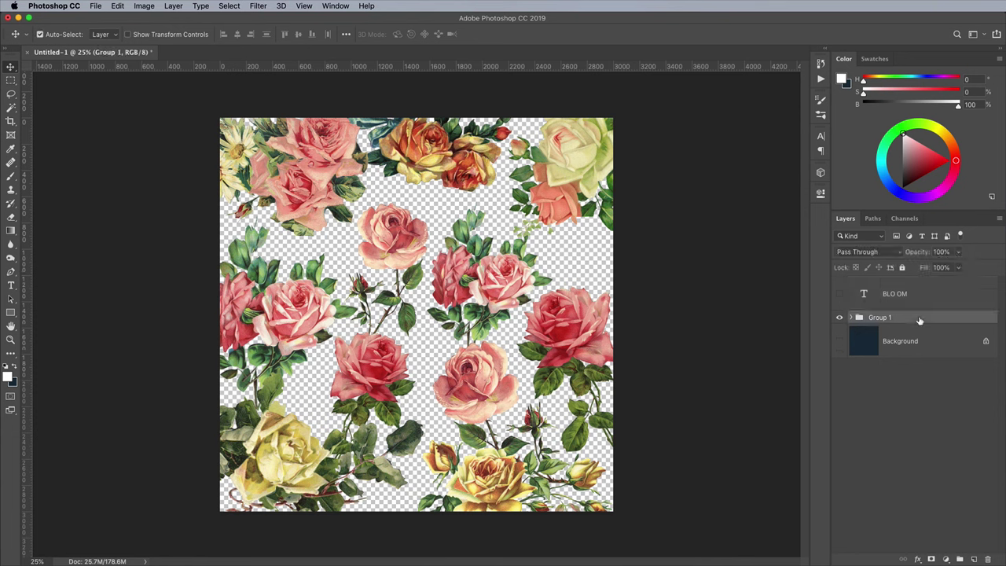
{"action": "left_click", "coordinate": [167, 6]}
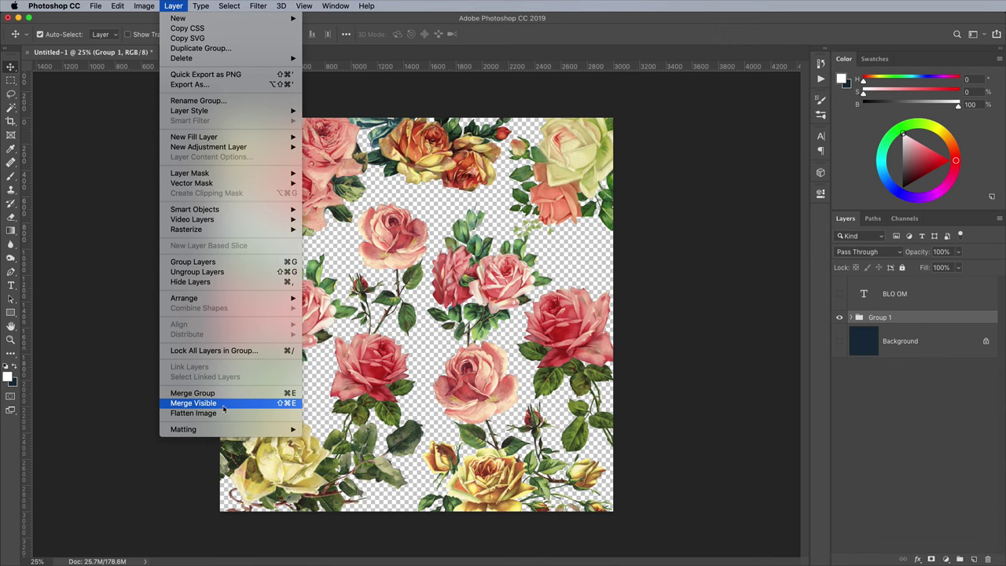
{"action": "left_click", "coordinate": [193, 403], "text": "alt"}
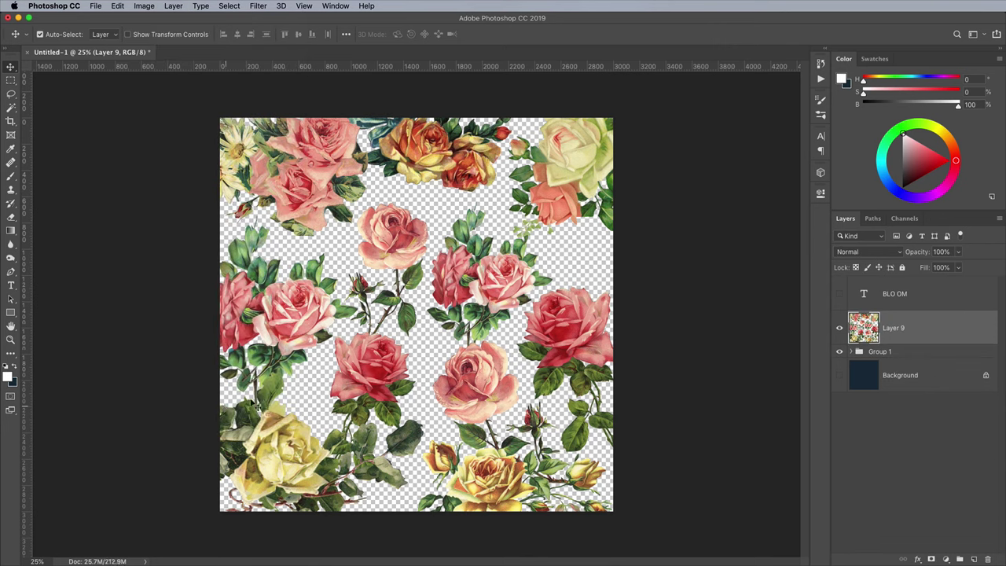
Place the merged flower layer above the text layer and show the text and Background layers again
{"action": "left_click_drag", "start_coordinate": [941, 330], "coordinate": [938, 291]}
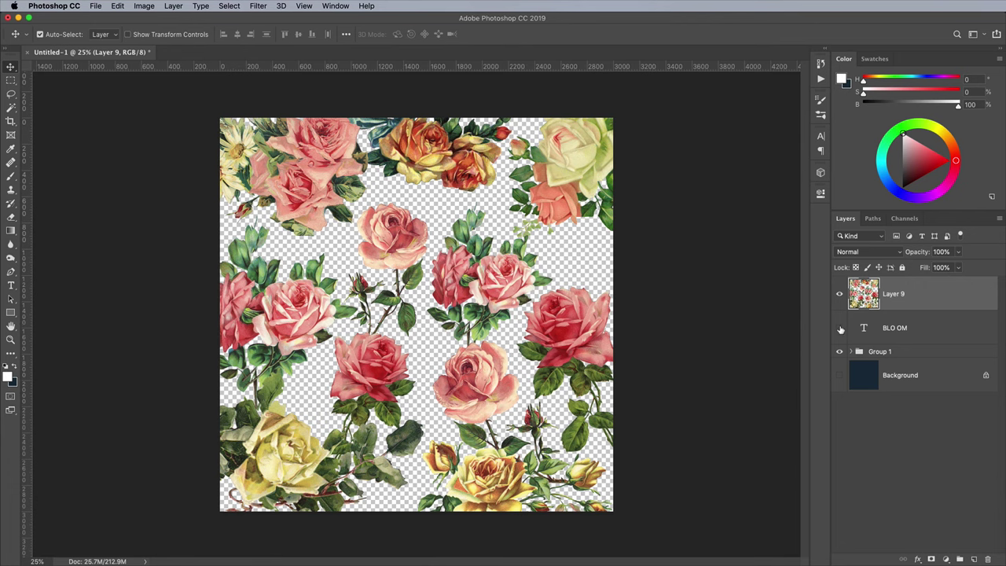
{"action": "left_click", "coordinate": [840, 330]}
{"action": "left_click", "coordinate": [839, 377]}
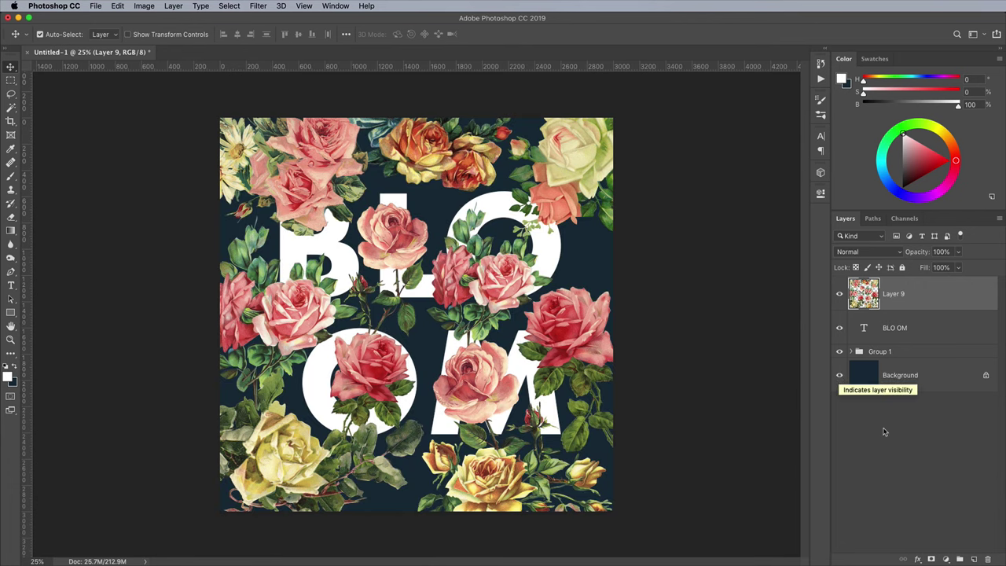
Add a layer mask to Layer 9 and ready the Brush tool at 100 px with 100% hardness
{"action": "left_click", "coordinate": [932, 559]}
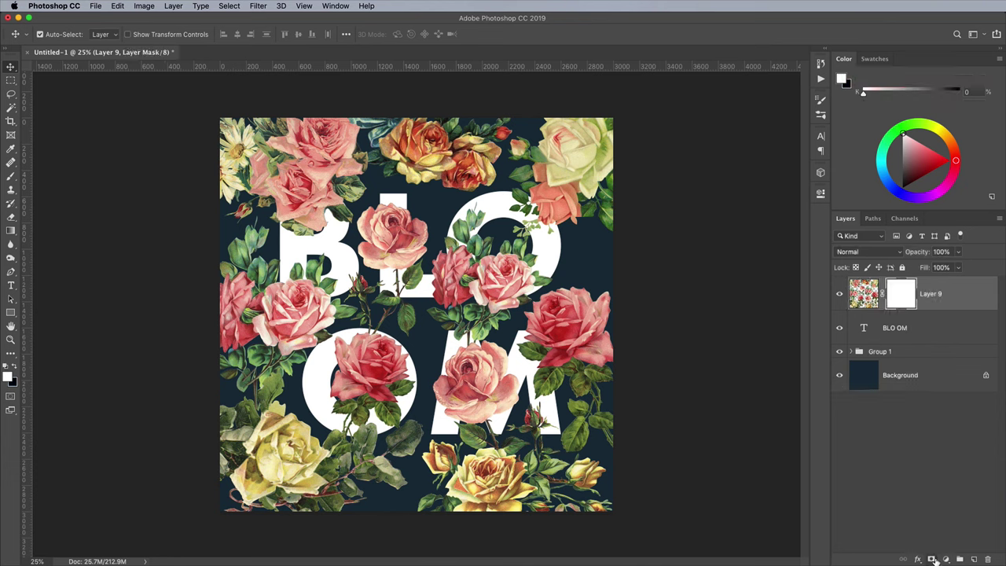
{"action": "left_click", "coordinate": [11, 177]}
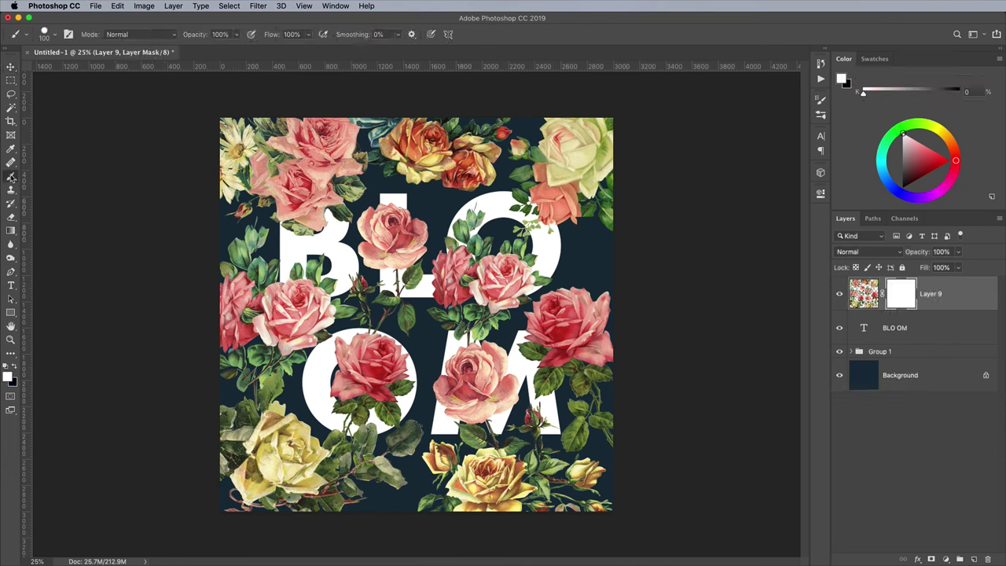
{"action": "left_click", "coordinate": [44, 36]}
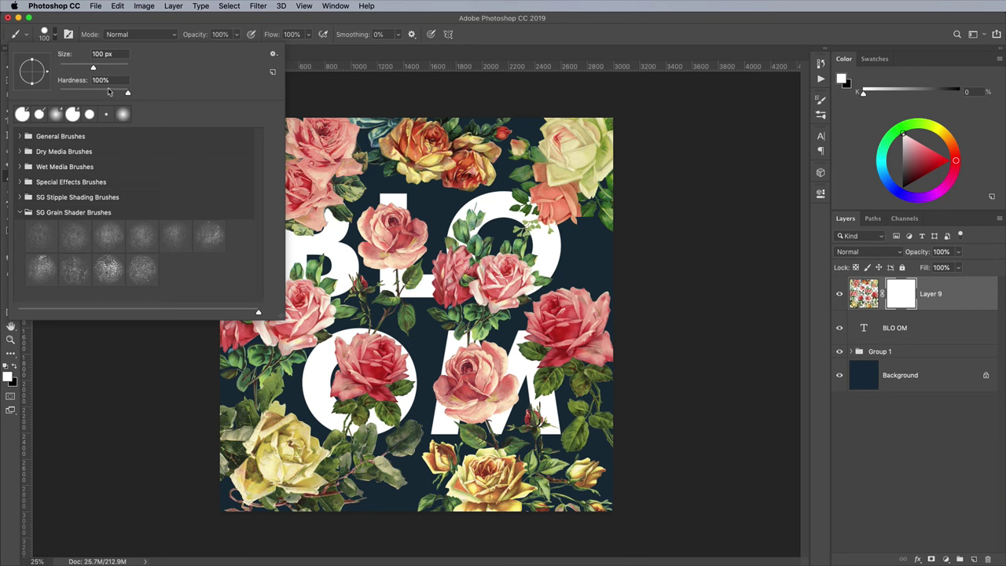
{"action": "left_click", "coordinate": [501, 37]}
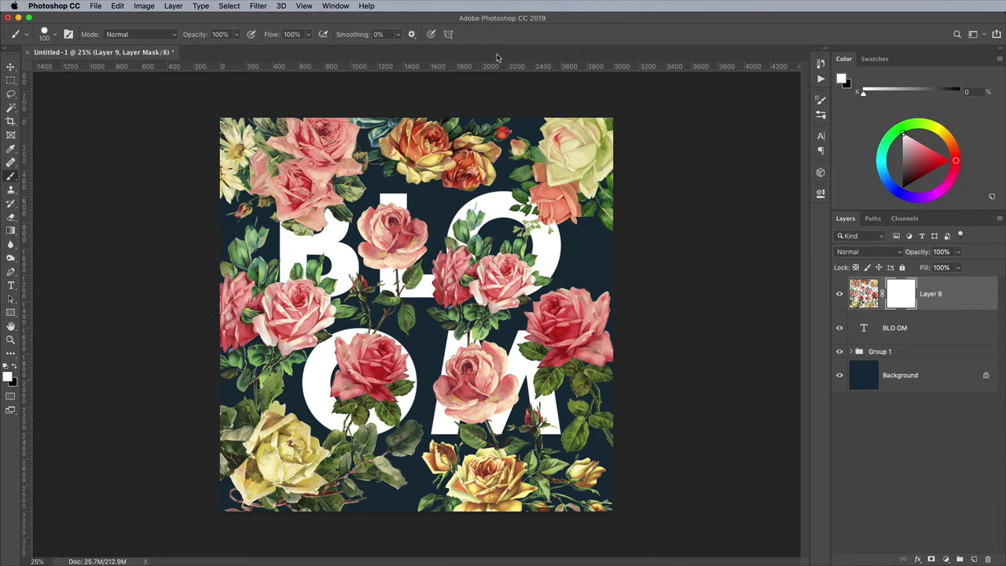
Paint black on the Layer 9 mask to uncover the upper part of the letter B, checking the result with Group 1 hidden
{"action": "key", "text": "super+equal"}
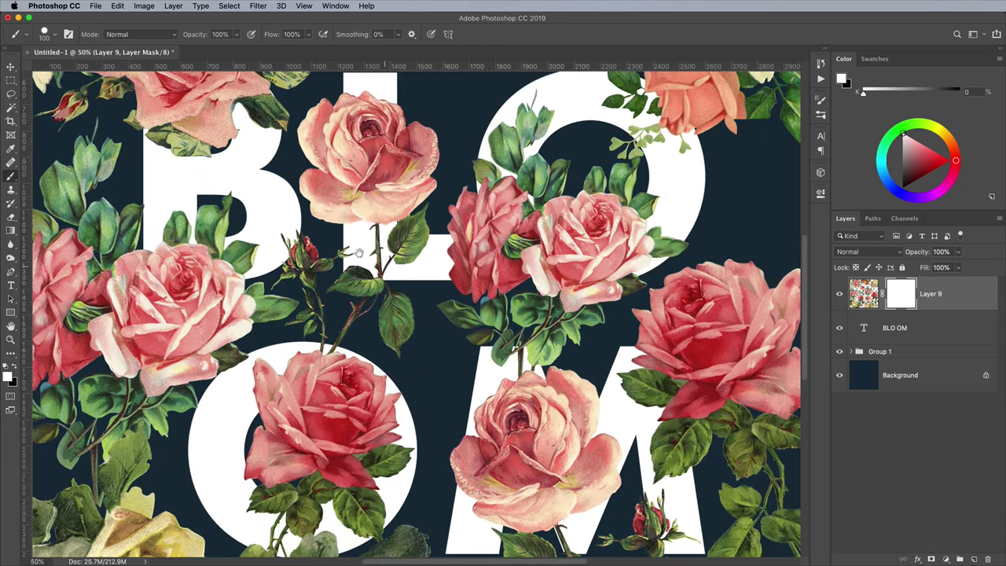
{"action": "scroll", "coordinate": [344, 244], "scroll_direction": "up", "scroll_amount": 5}
{"action": "scroll", "coordinate": [344, 245], "scroll_direction": "left", "scroll_amount": 4}
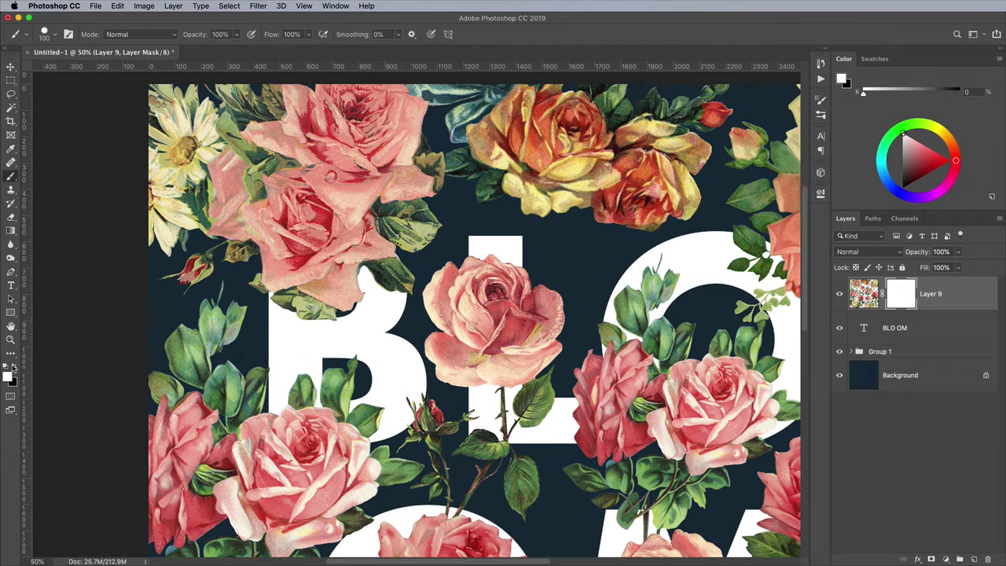
{"action": "left_click", "coordinate": [13, 367]}
{"action": "left_click", "coordinate": [313, 305]}
{"action": "left_click", "coordinate": [295, 314]}
{"action": "mouse_move", "coordinate": [296, 314]}
{"action": "left_mouse_down"}
{"action": "mouse_move", "coordinate": [301, 268]}
{"action": "mouse_move", "coordinate": [376, 254]}
{"action": "mouse_move", "coordinate": [396, 293]}
{"action": "mouse_move", "coordinate": [402, 277]}
{"action": "mouse_move", "coordinate": [361, 240]}
{"action": "mouse_move", "coordinate": [285, 253]}
{"action": "mouse_move", "coordinate": [317, 240]}
{"action": "mouse_move", "coordinate": [271, 259]}
{"action": "left_mouse_up"}
{"action": "left_click", "coordinate": [839, 353]}
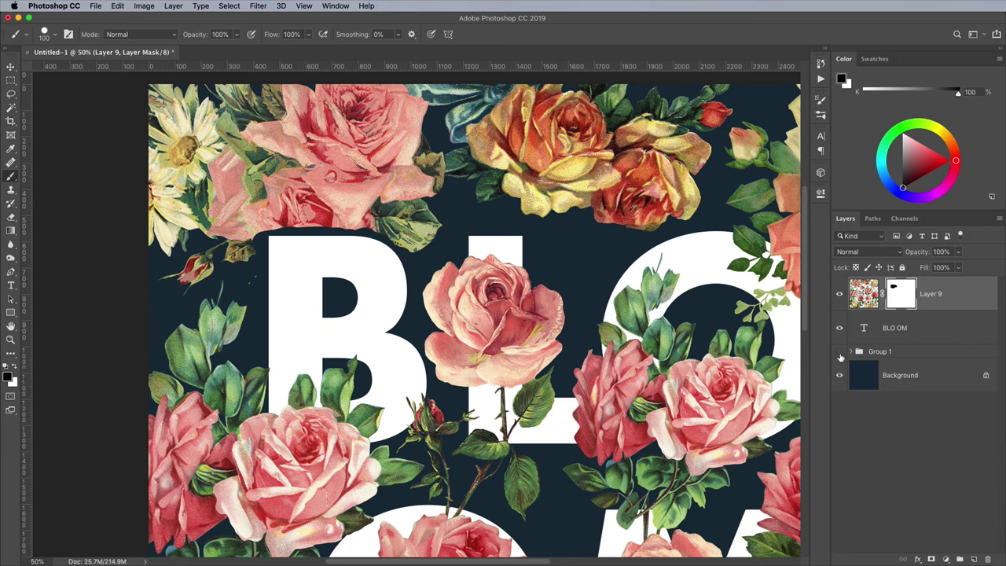
{"action": "left_click", "coordinate": [840, 353]}
Mask the single pink rose off the letter L and reduce the brush size to 60 px
{"action": "mouse_move", "coordinate": [348, 337]}
{"action": "left_mouse_down"}
{"action": "mouse_move", "coordinate": [355, 268]}
{"action": "mouse_move", "coordinate": [300, 283]}
{"action": "left_mouse_up"}
{"action": "mouse_move", "coordinate": [413, 274]}
{"action": "left_mouse_down"}
{"action": "mouse_move", "coordinate": [453, 237]}
{"action": "mouse_move", "coordinate": [436, 326]}
{"action": "mouse_move", "coordinate": [460, 318]}
{"action": "mouse_move", "coordinate": [440, 350]}
{"action": "left_mouse_up"}
{"action": "key", "text": "bracketleft"}
{"action": "key", "text": "bracketleft"}
{"action": "key", "text": "bracketleft"}
{"action": "key", "text": "bracketleft"}
{"action": "left_click_drag", "start_coordinate": [602, 275], "coordinate": [403, 304]}
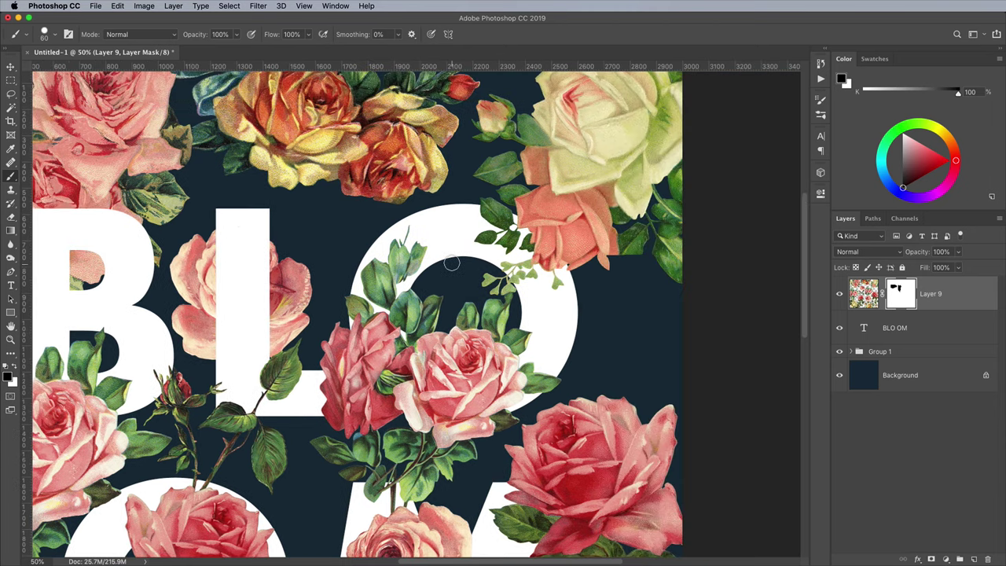
Mask the pink roses and leaves off the O in the first line
{"action": "mouse_move", "coordinate": [444, 396]}
{"action": "left_mouse_down"}
{"action": "mouse_move", "coordinate": [357, 310]}
{"action": "mouse_move", "coordinate": [370, 348]}
{"action": "mouse_move", "coordinate": [555, 366]}
{"action": "mouse_move", "coordinate": [477, 339]}
{"action": "left_mouse_up"}
{"action": "scroll", "coordinate": [492, 333], "scroll_direction": "down", "scroll_amount": 5}
{"action": "scroll", "coordinate": [492, 333], "scroll_direction": "left", "scroll_amount": 2}
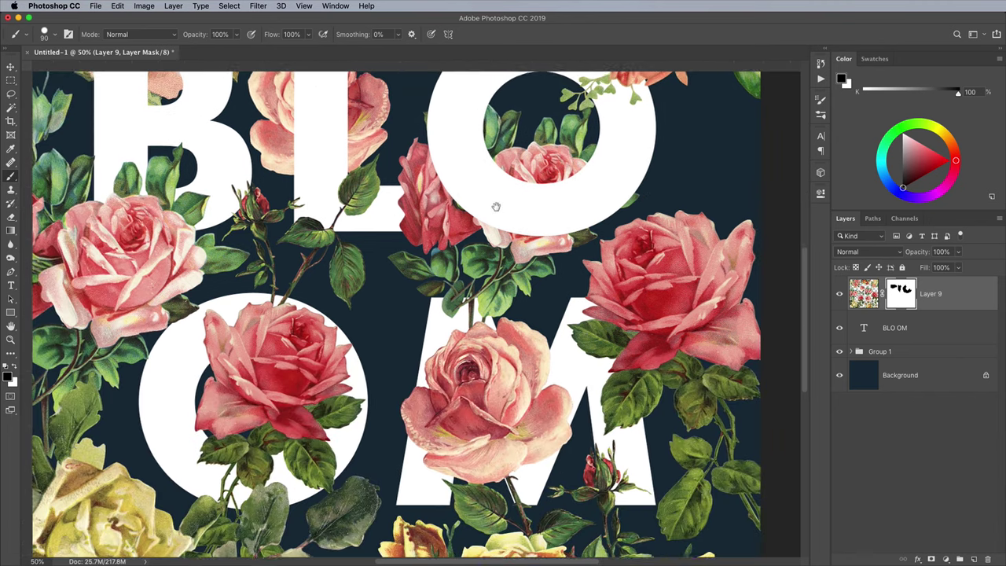
Mask the roses off the O and M in the second line, keeping the small buds and leaves over the letters
{"action": "mouse_move", "coordinate": [467, 275]}
{"action": "left_mouse_down"}
{"action": "mouse_move", "coordinate": [390, 408]}
{"action": "mouse_move", "coordinate": [507, 457]}
{"action": "mouse_move", "coordinate": [430, 400]}
{"action": "mouse_move", "coordinate": [453, 299]}
{"action": "mouse_move", "coordinate": [527, 372]}
{"action": "mouse_move", "coordinate": [481, 307]}
{"action": "mouse_move", "coordinate": [489, 352]}
{"action": "mouse_move", "coordinate": [523, 354]}
{"action": "left_mouse_up"}
{"action": "scroll", "coordinate": [360, 353], "scroll_direction": "left", "scroll_amount": 5}
{"action": "mouse_move", "coordinate": [373, 286]}
{"action": "left_mouse_down"}
{"action": "mouse_move", "coordinate": [471, 307]}
{"action": "mouse_move", "coordinate": [434, 392]}
{"action": "left_mouse_up"}
{"action": "mouse_move", "coordinate": [344, 370]}
{"action": "left_mouse_down"}
{"action": "mouse_move", "coordinate": [452, 320]}
{"action": "mouse_move", "coordinate": [462, 339]}
{"action": "mouse_move", "coordinate": [425, 417]}
{"action": "mouse_move", "coordinate": [473, 401]}
{"action": "mouse_move", "coordinate": [428, 431]}
{"action": "mouse_move", "coordinate": [451, 407]}
{"action": "left_mouse_up"}
{"action": "scroll", "coordinate": [543, 370], "scroll_direction": "up", "scroll_amount": 2}
{"action": "key", "text": "super+minus"}
{"action": "scroll", "coordinate": [524, 301], "scroll_direction": "up", "scroll_amount": 2}
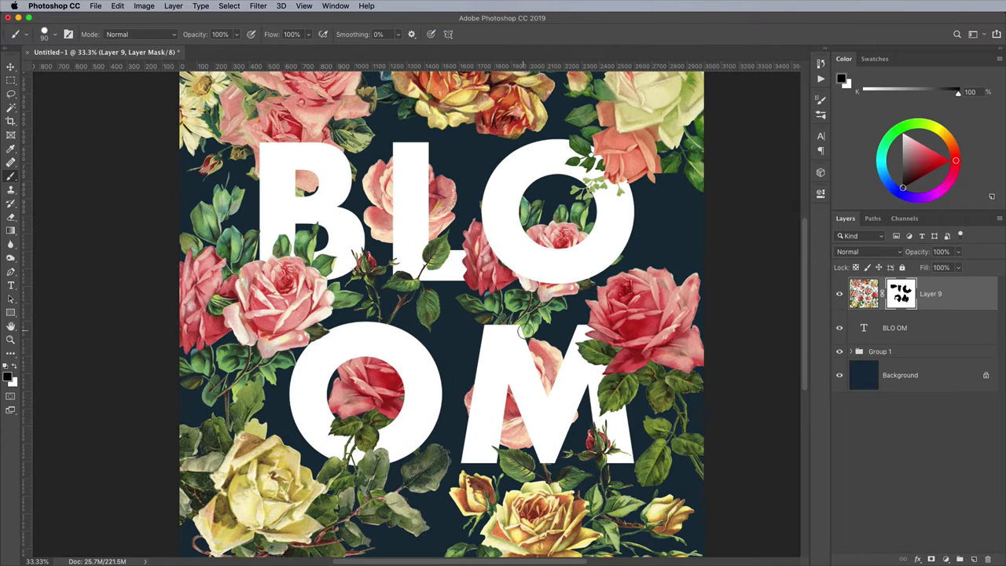
Apply a Multiply drop shadow to Layer 9 with 34% opacity, 9 px distance and 18 px size
{"action": "double_click", "coordinate": [968, 294]}
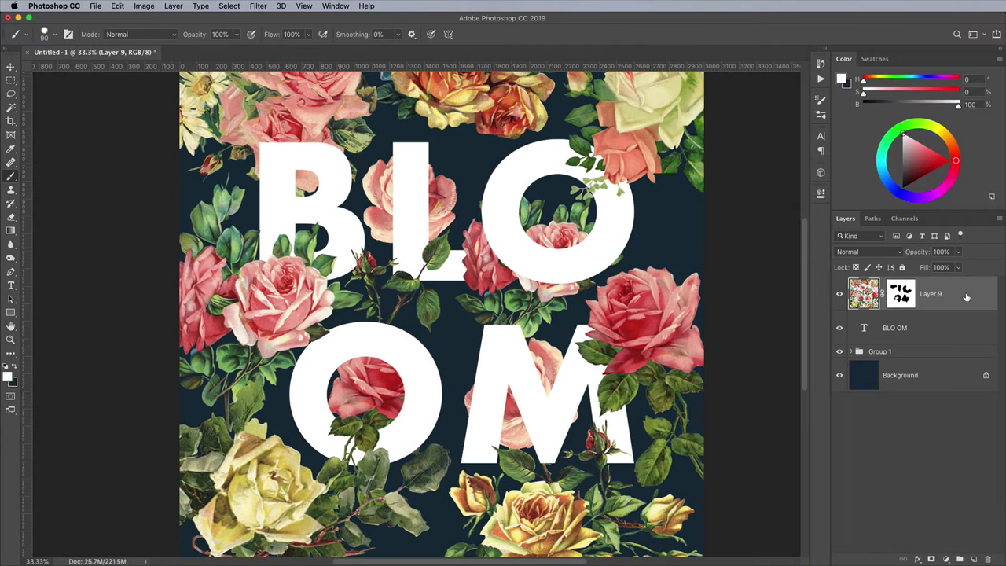
{"action": "left_click", "coordinate": [641, 555]}
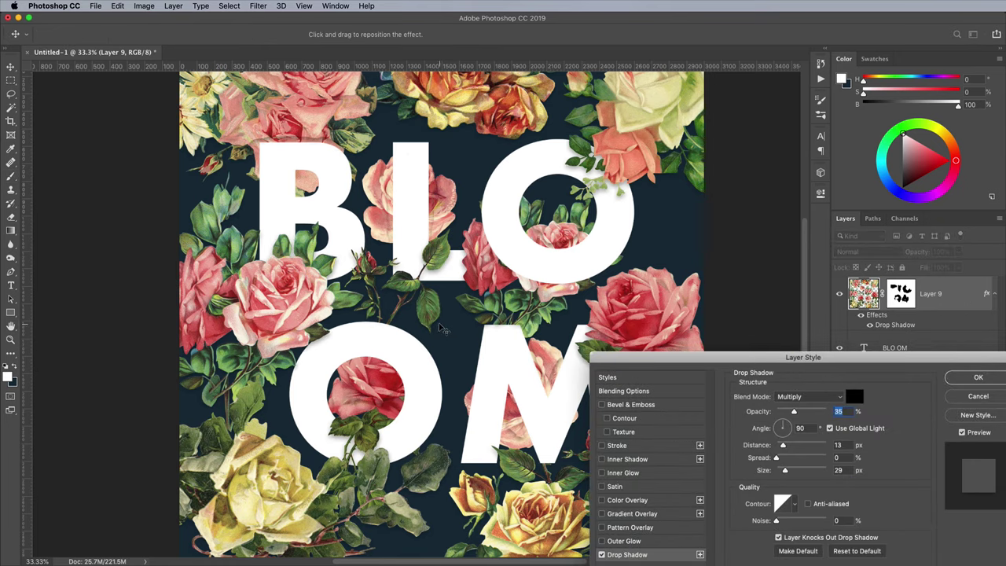
{"action": "key", "text": "super+plus"}
{"action": "mouse_move", "coordinate": [782, 444]}
{"action": "left_mouse_down"}
{"action": "mouse_move", "coordinate": [783, 471]}
{"action": "mouse_move", "coordinate": [781, 446]}
{"action": "left_mouse_up"}
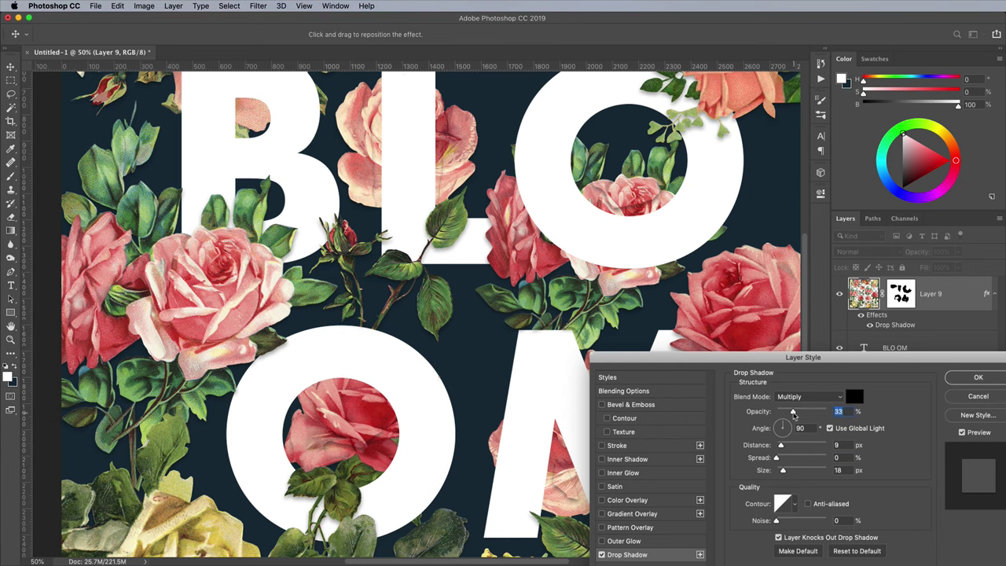
{"action": "left_click", "coordinate": [962, 378]}
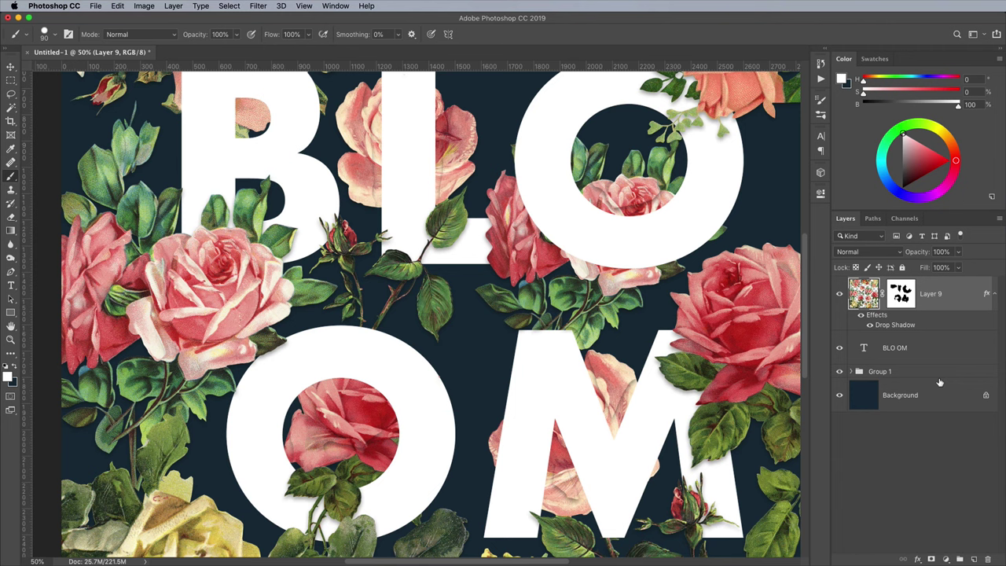
Convert Layer 9's drop shadow effect into a separate layer and select that layer
{"action": "right_click", "coordinate": [904, 328]}
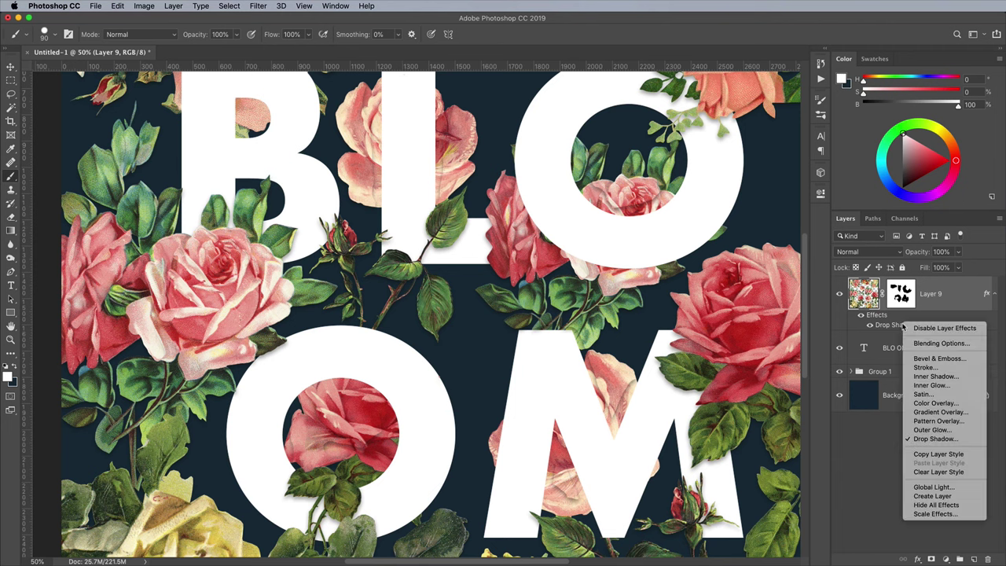
{"action": "left_click", "coordinate": [931, 496]}
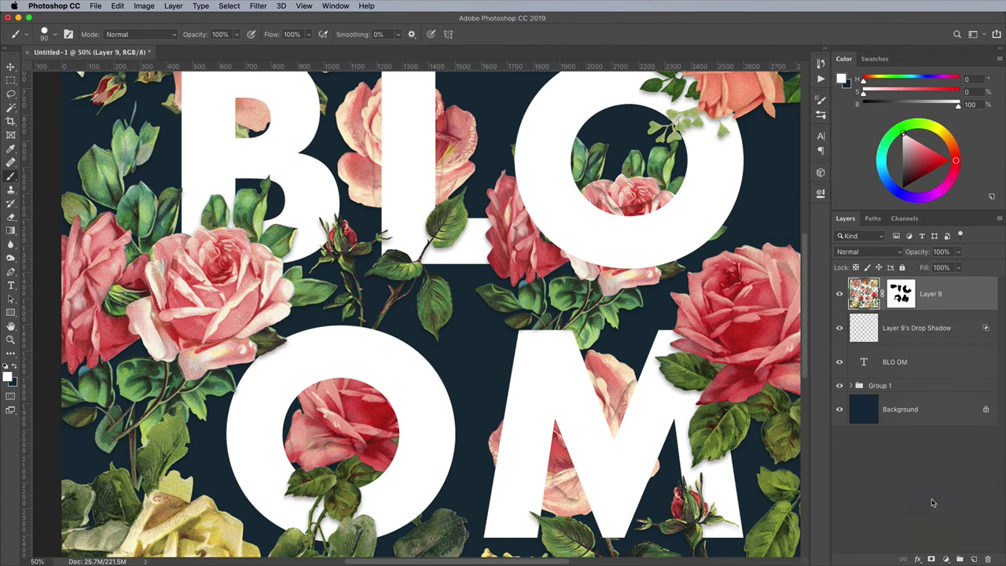
{"action": "left_click", "coordinate": [906, 327]}
Warp the drop shadow layer, pulling its side handles outward so the shadows shift unevenly from the flowers
{"action": "key", "text": "super+minus"}
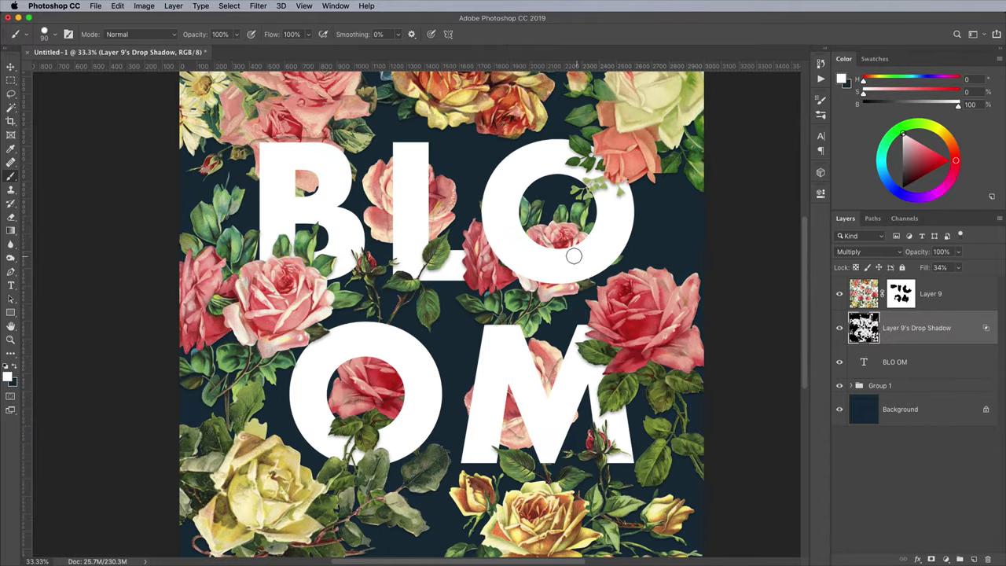
{"action": "key", "text": "super+t"}
{"action": "right_click", "coordinate": [425, 255]}
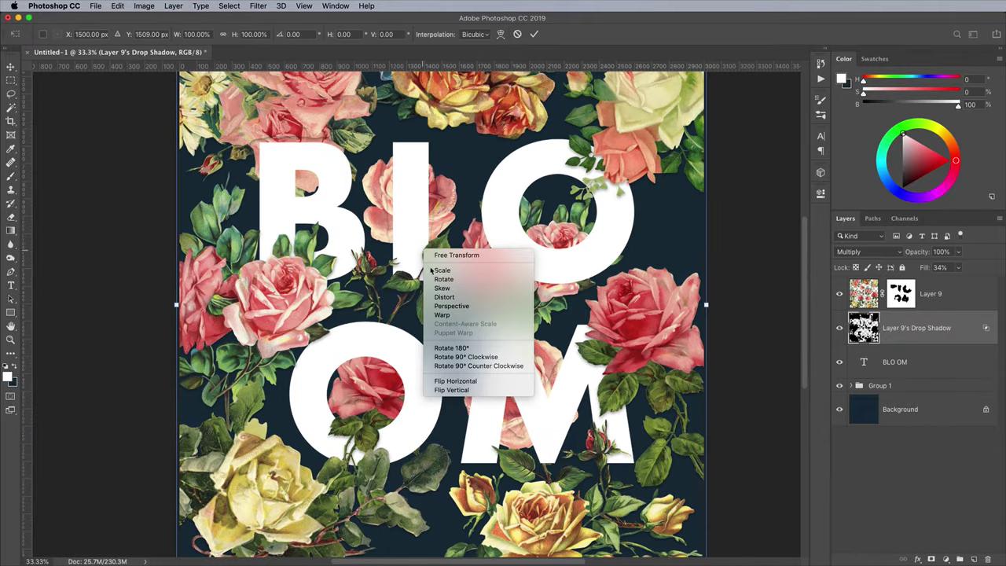
{"action": "left_click", "coordinate": [451, 319]}
{"action": "left_click_drag", "start_coordinate": [389, 299], "coordinate": [395, 303]}
{"action": "left_click_drag", "start_coordinate": [707, 217], "coordinate": [707, 182]}
{"action": "left_click_drag", "start_coordinate": [176, 217], "coordinate": [175, 185]}
{"action": "left_click_drag", "start_coordinate": [176, 392], "coordinate": [171, 408]}
{"action": "left_click_drag", "start_coordinate": [707, 393], "coordinate": [711, 413]}
{"action": "left_click_drag", "start_coordinate": [707, 182], "coordinate": [704, 212]}
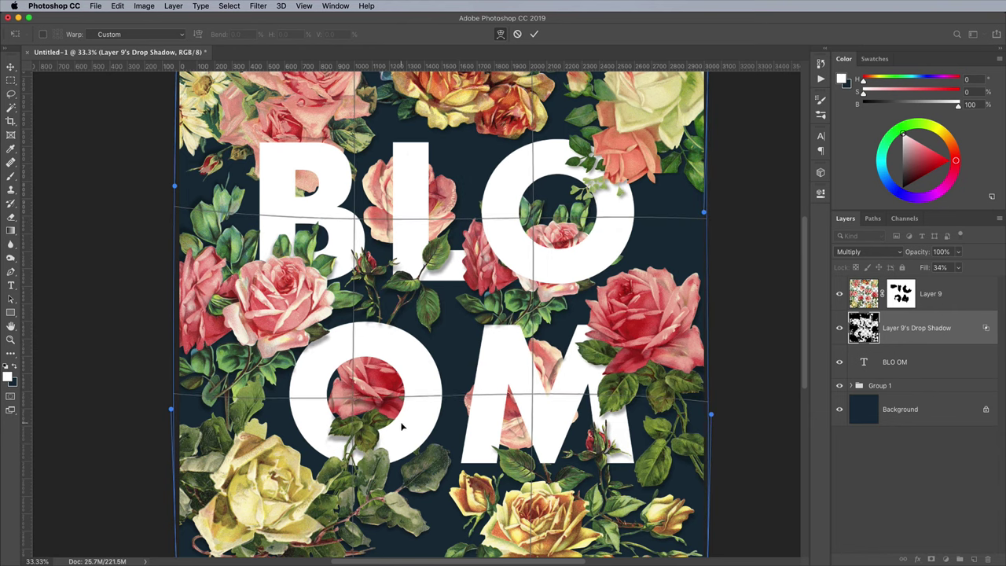
{"action": "key", "text": "Return"}
Add a layer mask to the drop shadow layer and invert it to black
{"action": "key", "text": "b"}
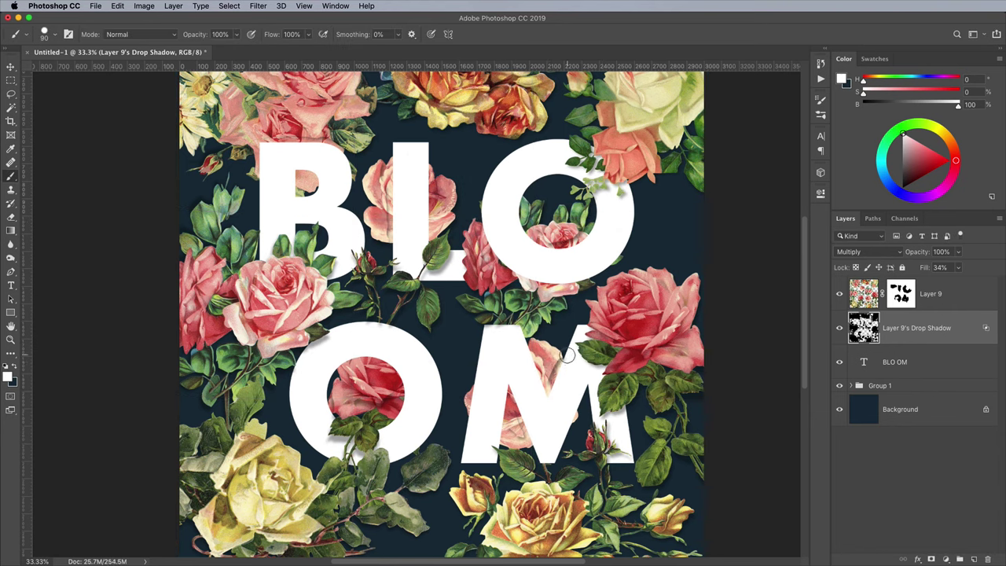
{"action": "left_click", "coordinate": [931, 558]}
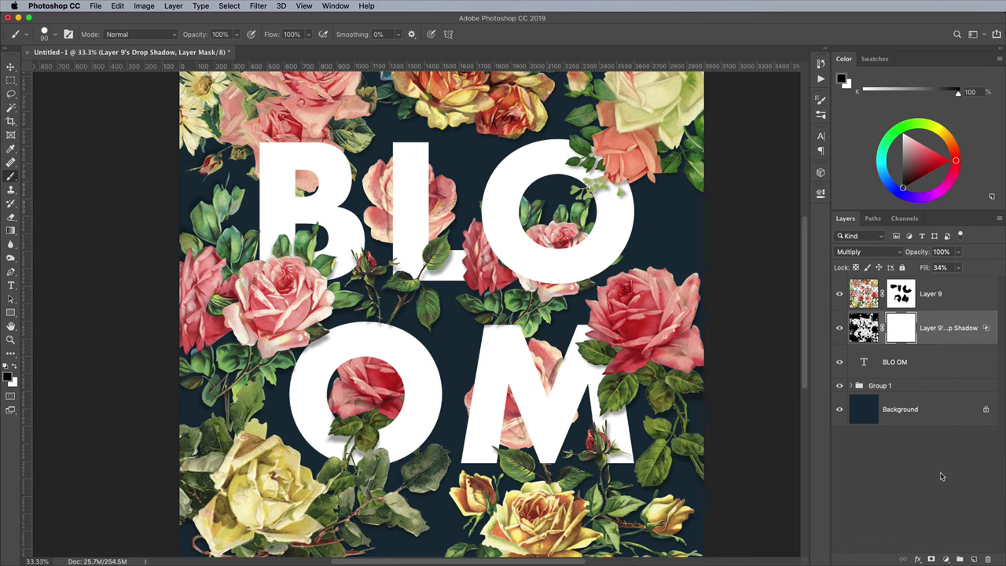
{"action": "key", "text": "super+i"}
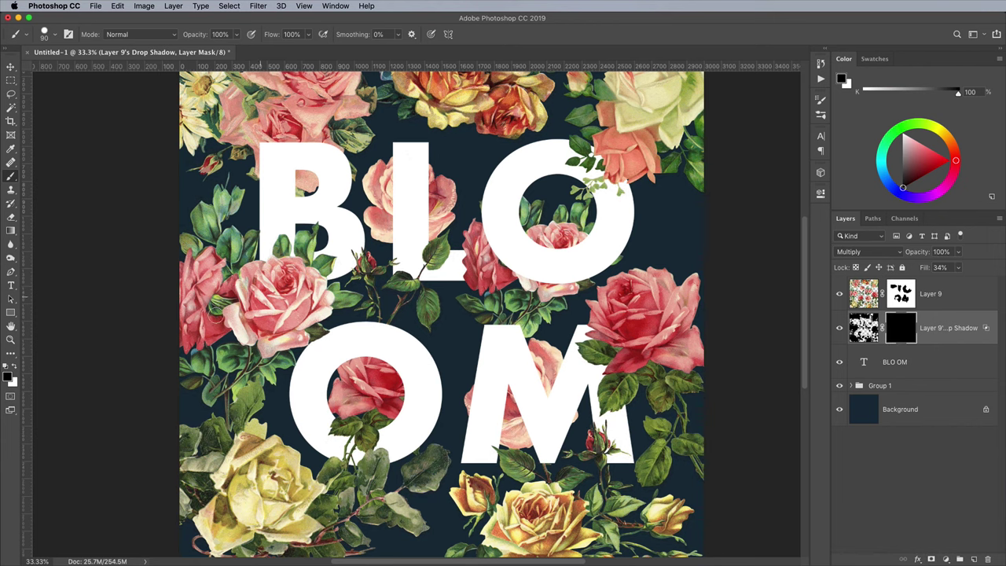
Paint white on the shadow layer's mask to bring back shadows where flowers and leaves overlap the letters
{"action": "key", "text": "x"}
{"action": "key", "text": "super+plus"}
{"action": "key", "text": "super+plus"}
{"action": "left_click_drag", "start_coordinate": [138, 201], "coordinate": [327, 348]}
{"action": "mouse_move", "coordinate": [327, 348]}
{"action": "left_mouse_down"}
{"action": "mouse_move", "coordinate": [360, 319]}
{"action": "mouse_move", "coordinate": [440, 378]}
{"action": "mouse_move", "coordinate": [491, 346]}
{"action": "left_mouse_up"}
{"action": "left_click_drag", "start_coordinate": [452, 309], "coordinate": [249, 252]}
{"action": "key", "text": "x"}
{"action": "key", "text": "x"}
{"action": "left_click_drag", "start_coordinate": [409, 318], "coordinate": [463, 299]}
{"action": "left_click_drag", "start_coordinate": [519, 333], "coordinate": [331, 374]}
{"action": "left_click_drag", "start_coordinate": [542, 154], "coordinate": [625, 202]}
{"action": "left_click_drag", "start_coordinate": [569, 522], "coordinate": [487, 336]}
{"action": "left_click_drag", "start_coordinate": [561, 459], "coordinate": [576, 299]}
{"action": "left_click_drag", "start_coordinate": [562, 342], "coordinate": [589, 369]}
{"action": "left_click_drag", "start_coordinate": [251, 354], "coordinate": [566, 353]}
{"action": "left_click_drag", "start_coordinate": [302, 349], "coordinate": [317, 385]}
{"action": "mouse_move", "coordinate": [273, 148]}
{"action": "left_mouse_down"}
{"action": "mouse_move", "coordinate": [265, 172]}
{"action": "mouse_move", "coordinate": [236, 159]}
{"action": "left_mouse_up"}
{"action": "key", "text": "x"}
Lower the drop shadow layer's fill to 21%
{"action": "left_click_drag", "start_coordinate": [962, 278], "coordinate": [951, 278]}
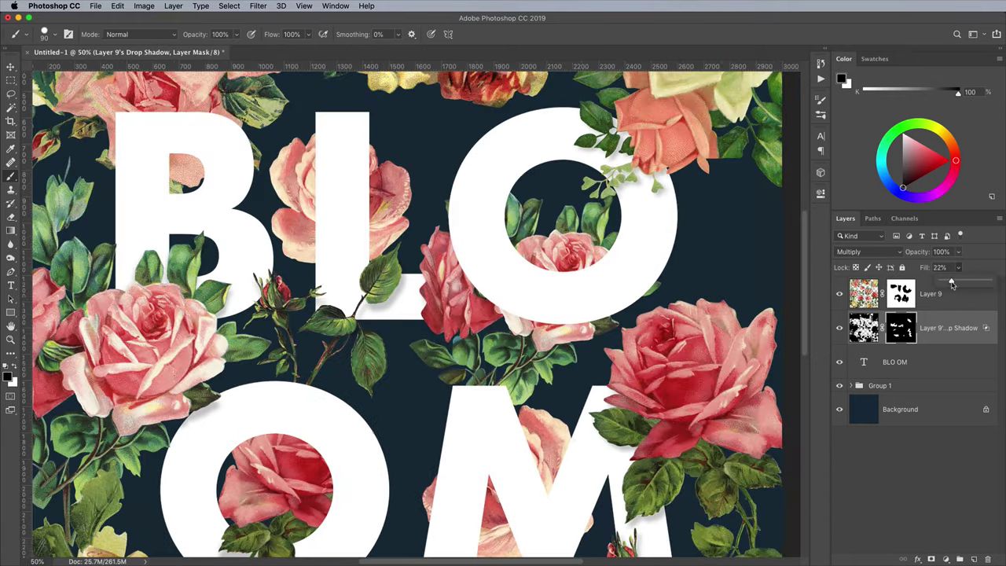
{"action": "key", "text": "super+minus"}
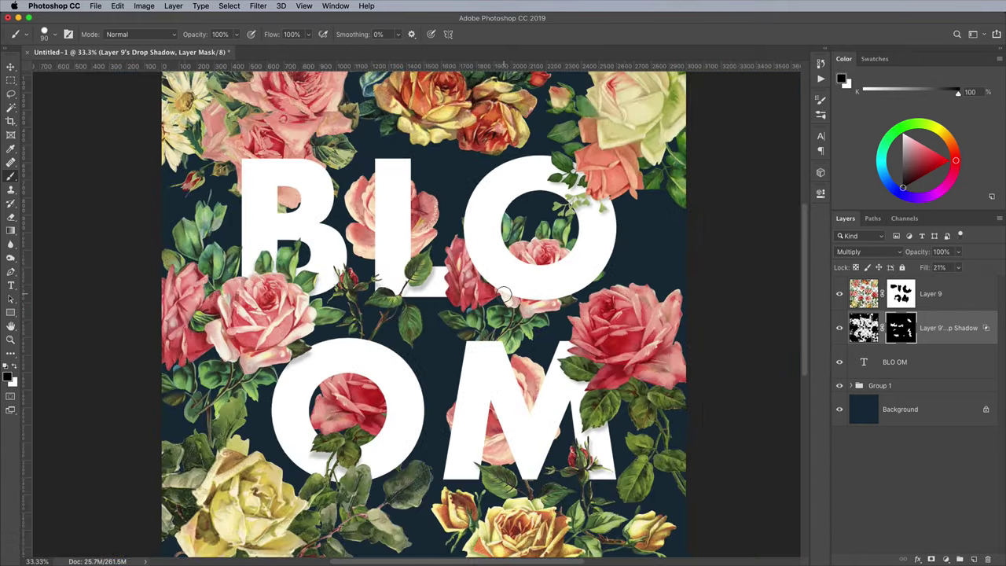